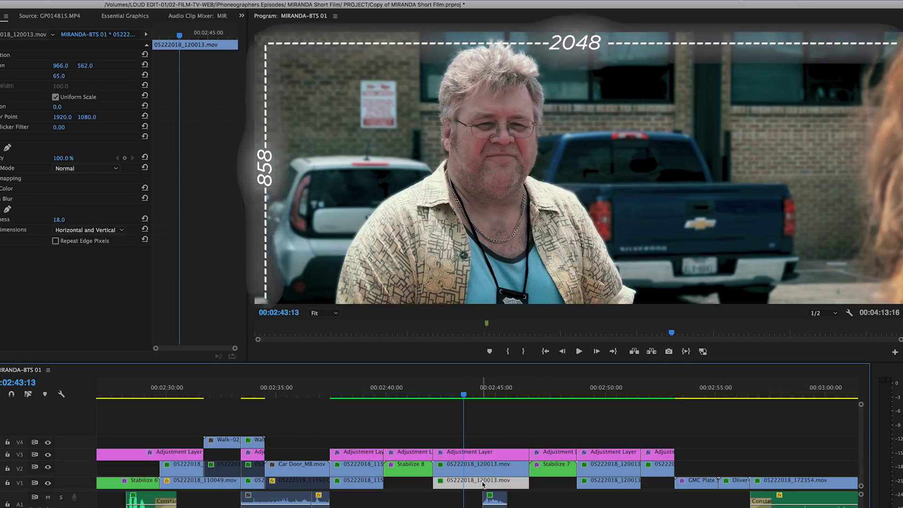
# Hide the V2 and V3 tracks and select the 05222018_120013.mov clip on V1
pyautogui.click(476, 466)
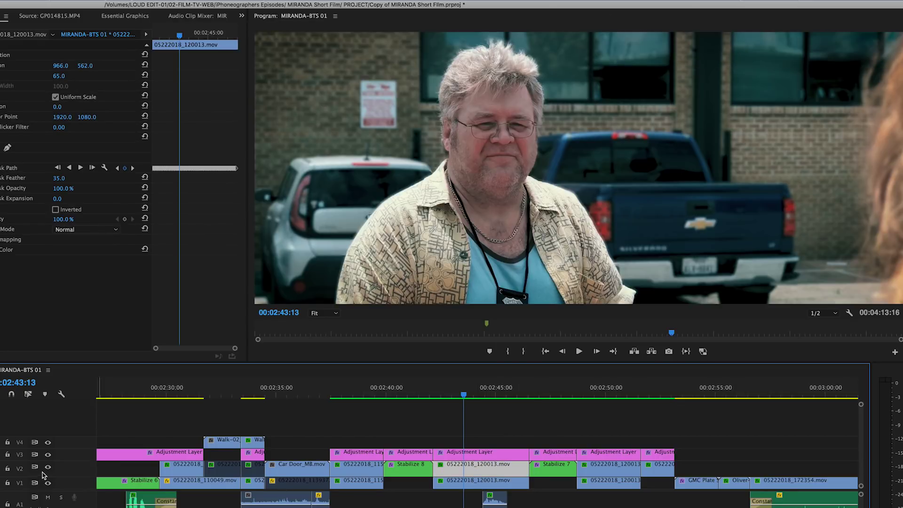
pyautogui.click(47, 467)
pyautogui.click(48, 455)
pyautogui.click(479, 486)
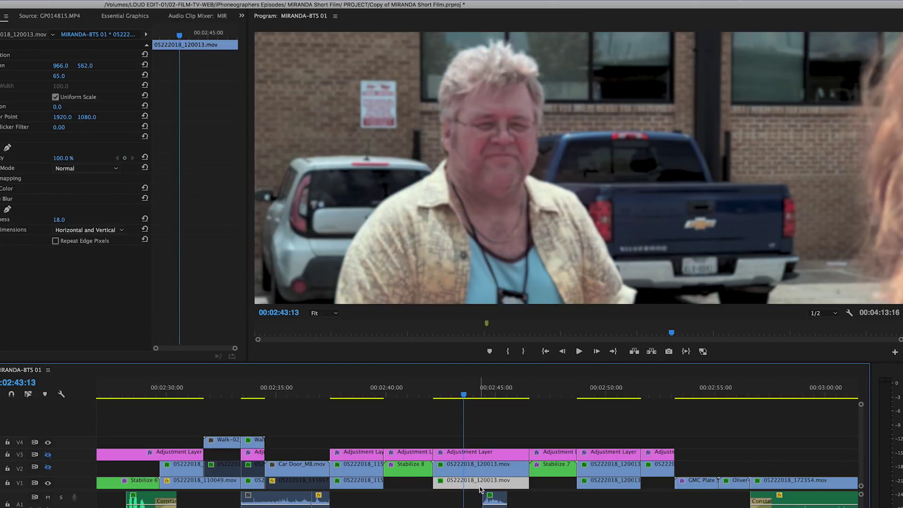
# Try scaling the V1 clip down to 37 and repositioning it in the frame at 973.7, 430.8
pyautogui.click(59, 76)
pyautogui.write('60')
pyautogui.press('Return')
pyautogui.moveTo(65, 76); pyautogui.dragTo(49, 76)
pyautogui.click(5, 56)
pyautogui.click(428, 156)
pyautogui.moveTo(429, 156); pyautogui.dragTo(429, 121)
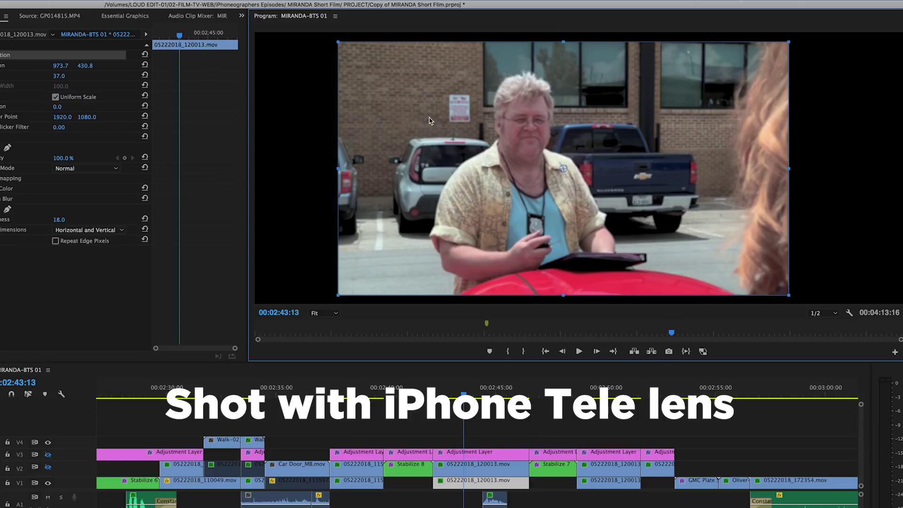
pyautogui.click(58, 76)
pyautogui.moveTo(59, 76); pyautogui.dragTo(62, 77)
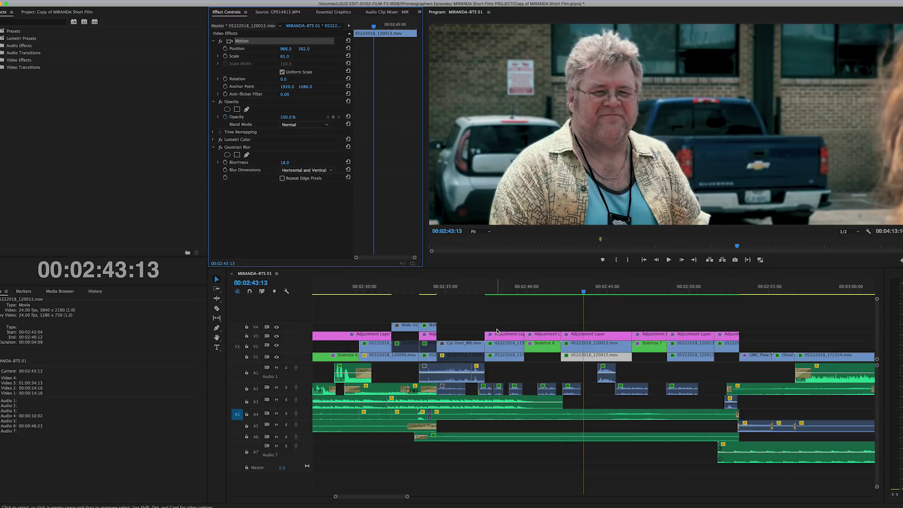
# Hide the V3 and V2 tracks, and turn off the Gaussian Blur effect on the 05222018_120013.mov clip on V1
pyautogui.click(277, 336)
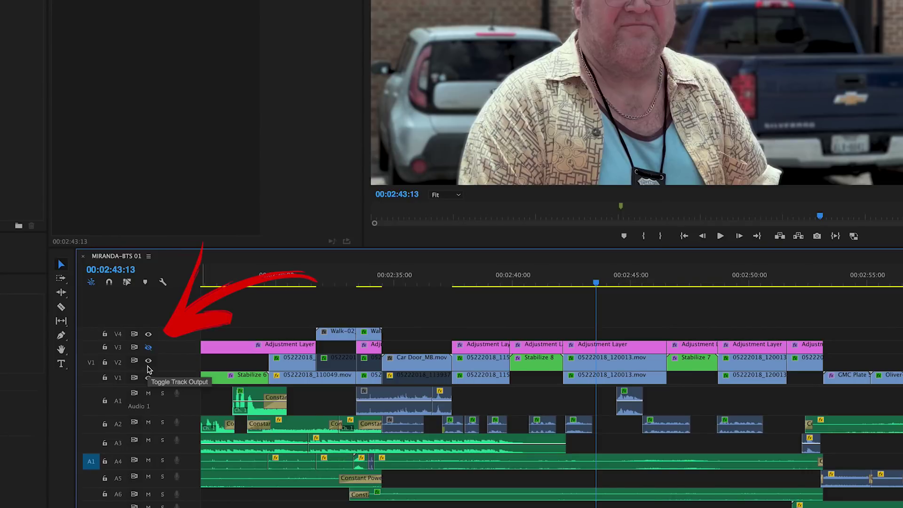
pyautogui.click(148, 361)
pyautogui.click(616, 382)
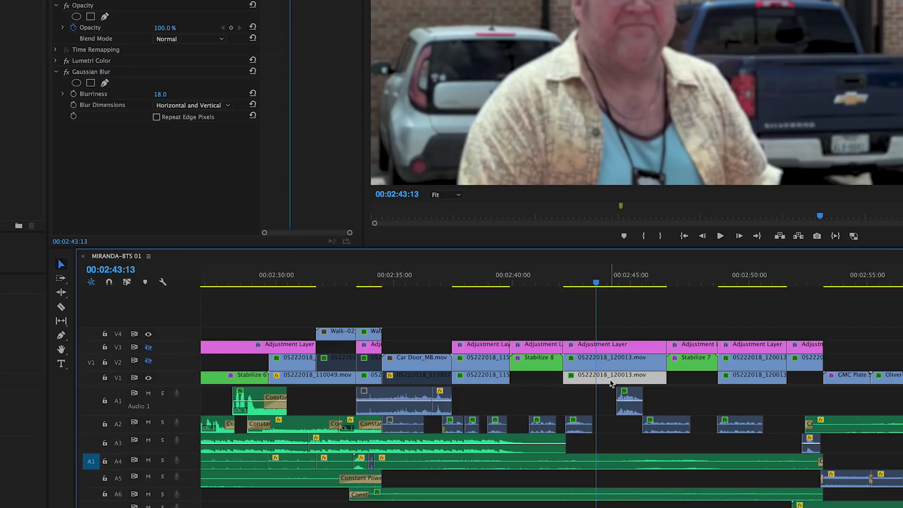
pyautogui.click(67, 72)
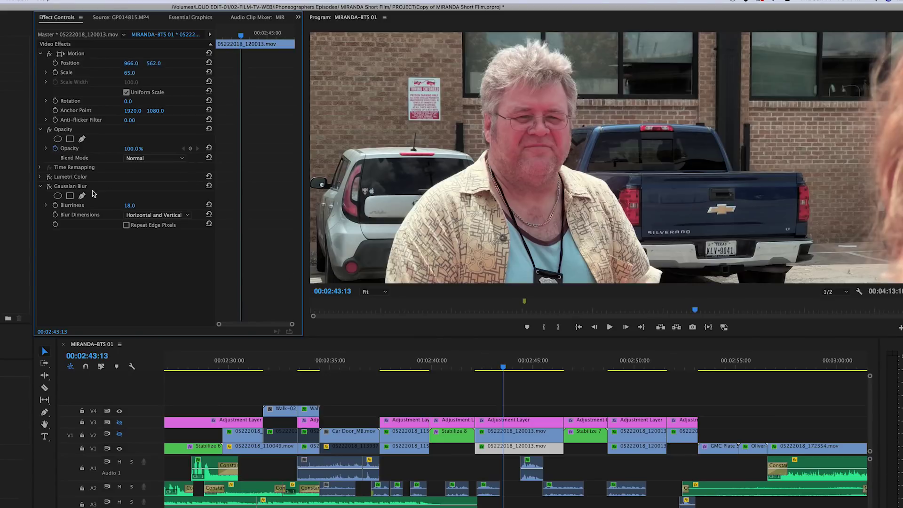
# Turn on the V1 clip's Lumetri Color effect and expand it to review the HSL Secondary settings
pyautogui.click(49, 188)
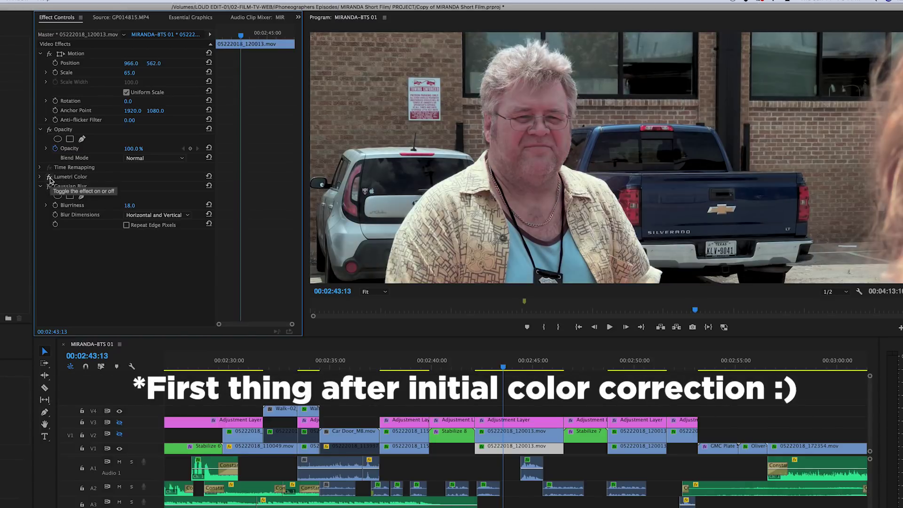
pyautogui.click(41, 186)
pyautogui.click(40, 177)
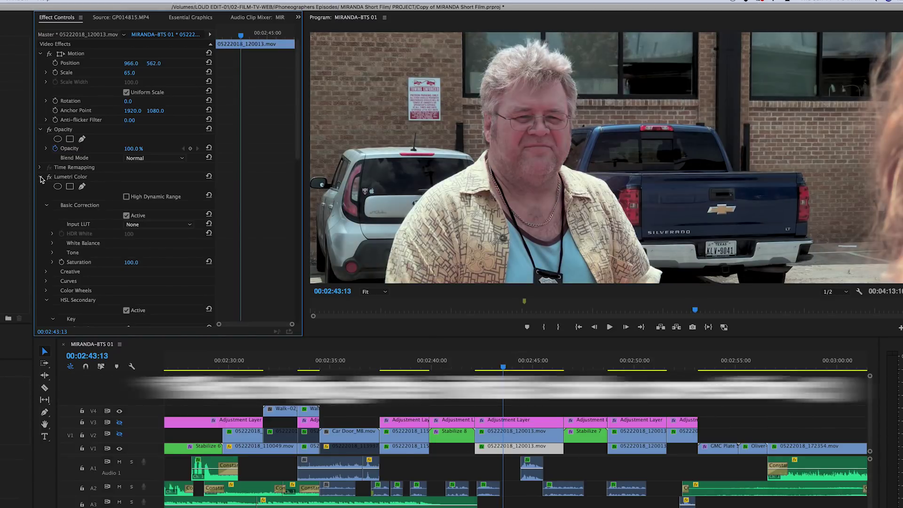
pyautogui.click(46, 205)
pyautogui.scroll(-5, 278, 226)
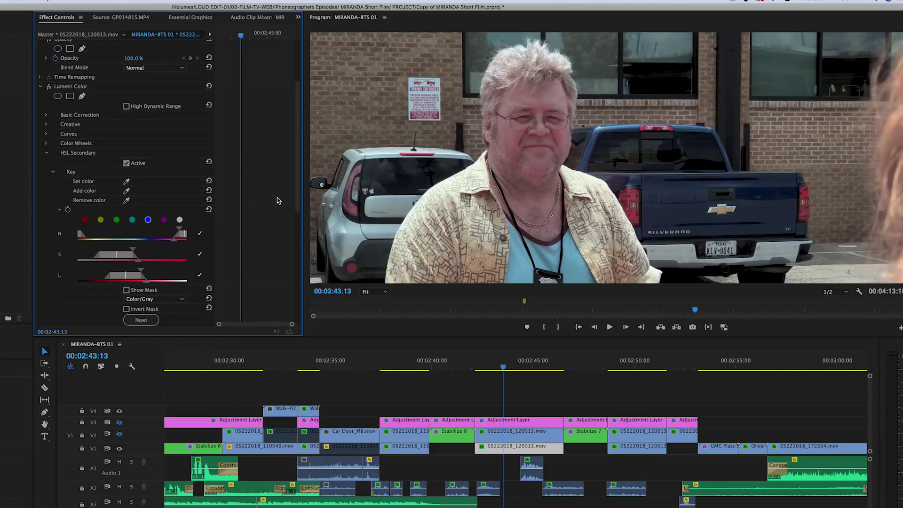
pyautogui.scroll(-5, 278, 201)
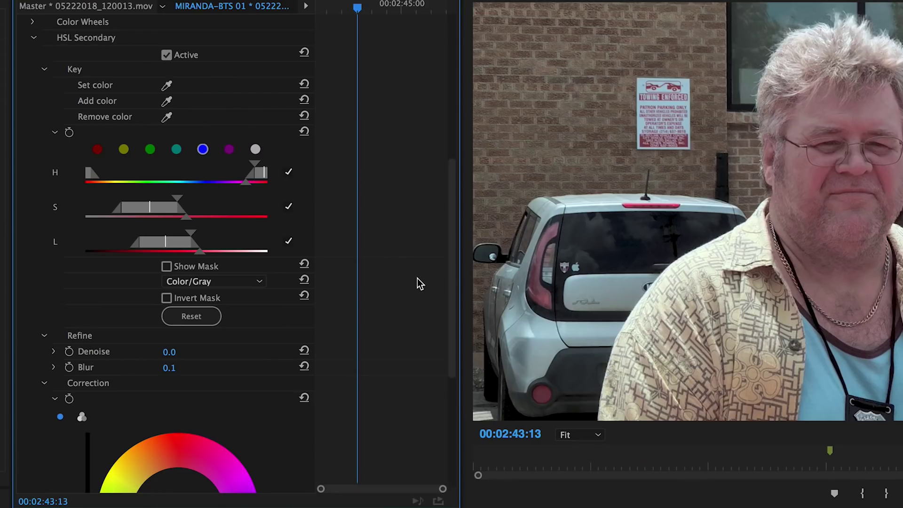
pyautogui.scroll(4, 277, 200)
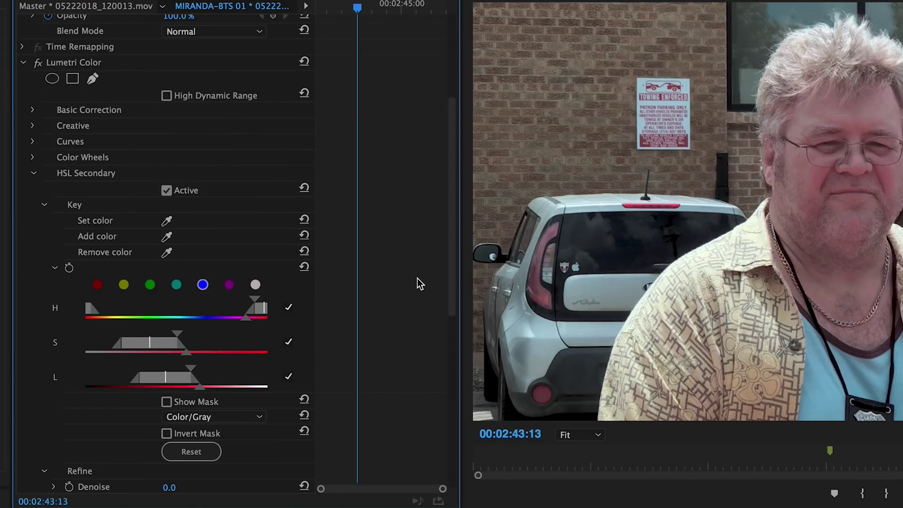
# Compare the shot with HSL Secondary off and on, and preview its Color/Gray key mask
pyautogui.click(169, 189)
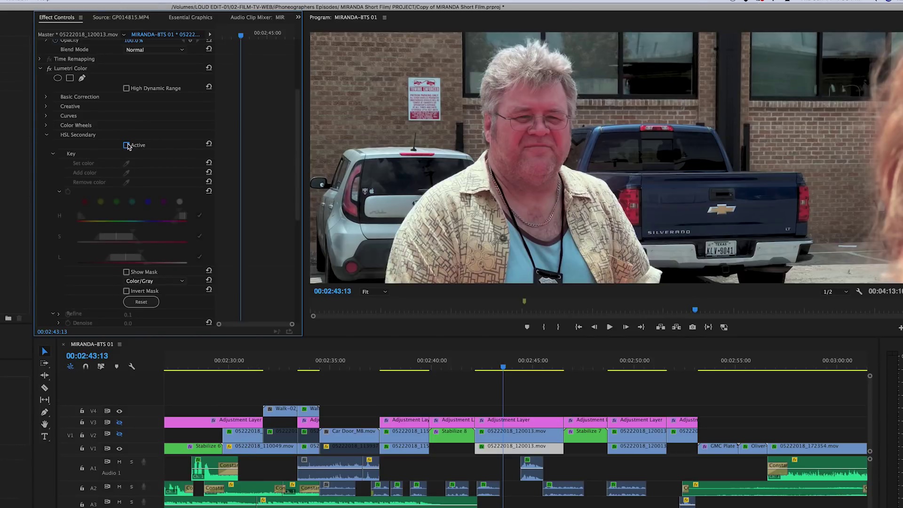
pyautogui.click(127, 145)
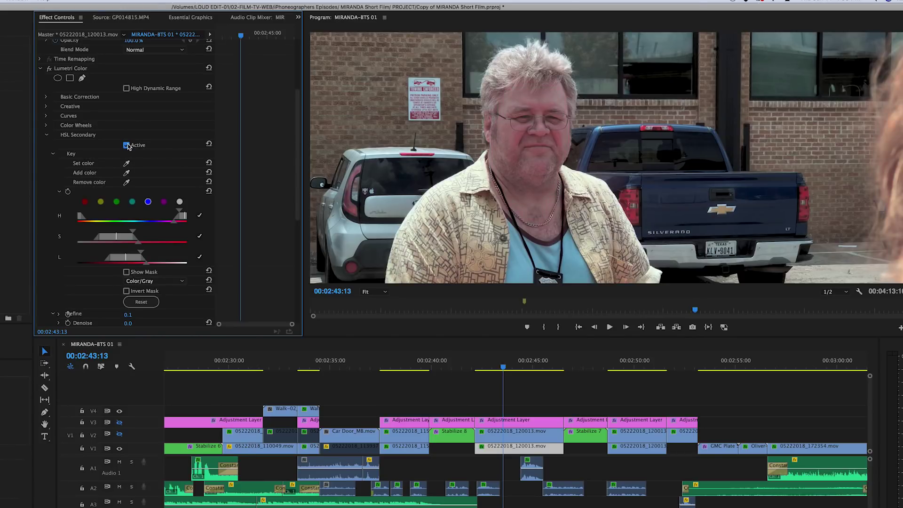
pyautogui.scroll(-3, 275, 193)
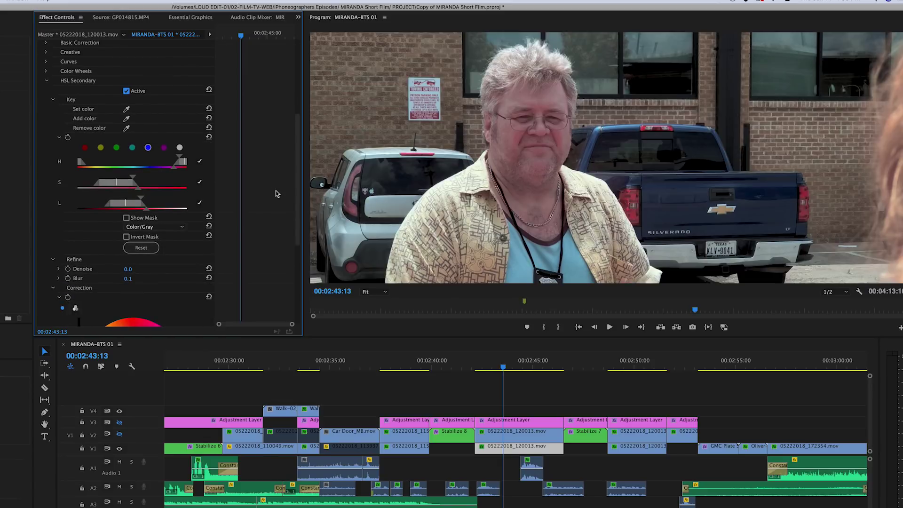
pyautogui.click(126, 218)
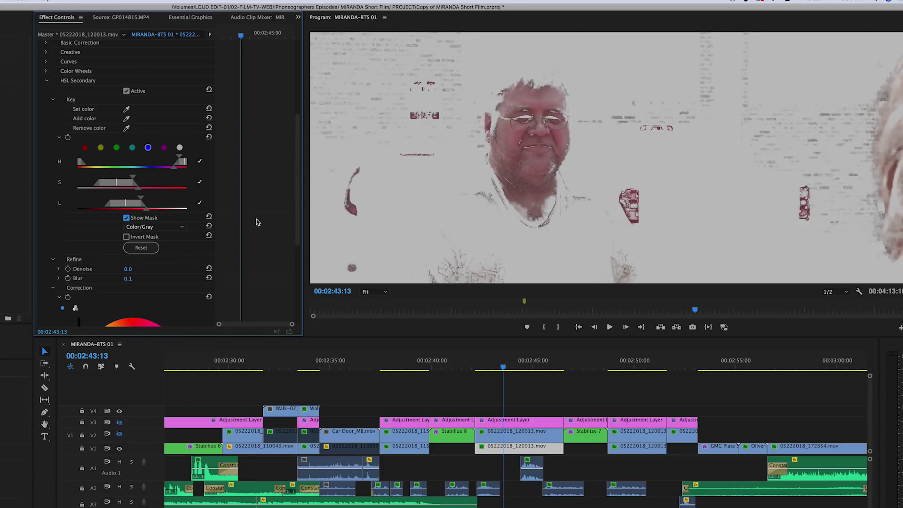
pyautogui.click(126, 217)
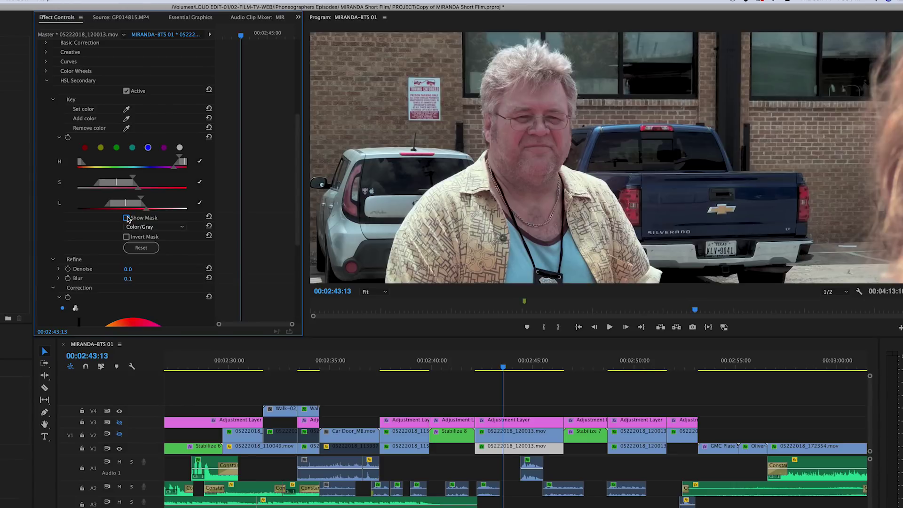
# Check the skin tones again by switching HSL Secondary off and back on, and collapse that section
pyautogui.scroll(-2, 127, 219)
pyautogui.scroll(3, 126, 188)
pyautogui.click(126, 109)
pyautogui.click(126, 109)
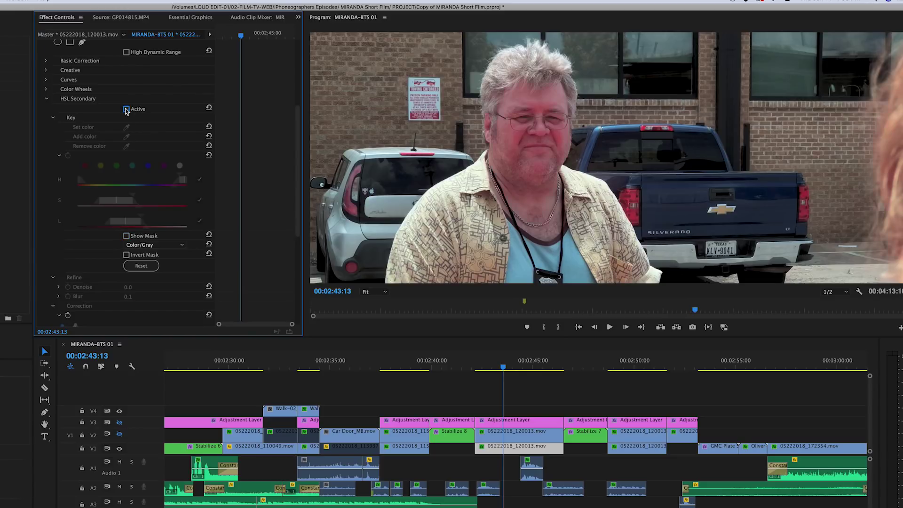
pyautogui.click(126, 109)
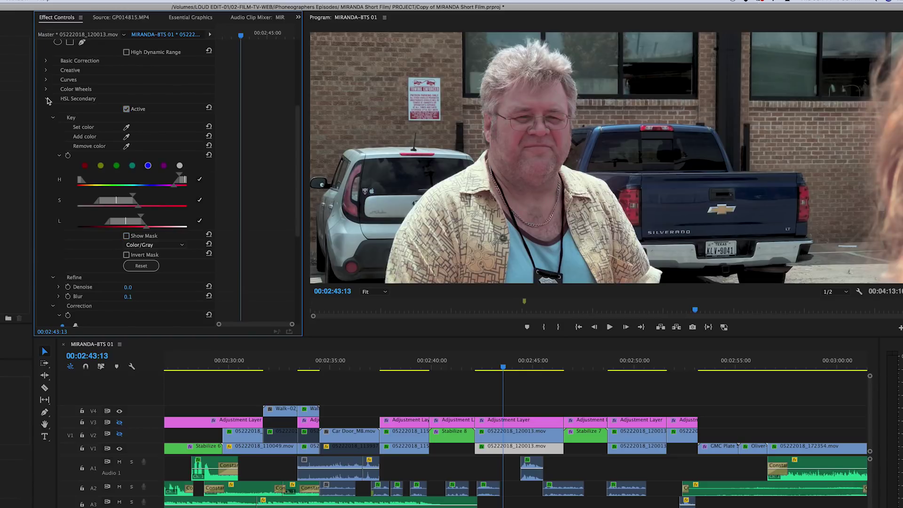
pyautogui.click(47, 99)
# Review Lumetri's Basic Correction and Creative settings, comparing the image with the Creative look off and on
pyautogui.click(46, 205)
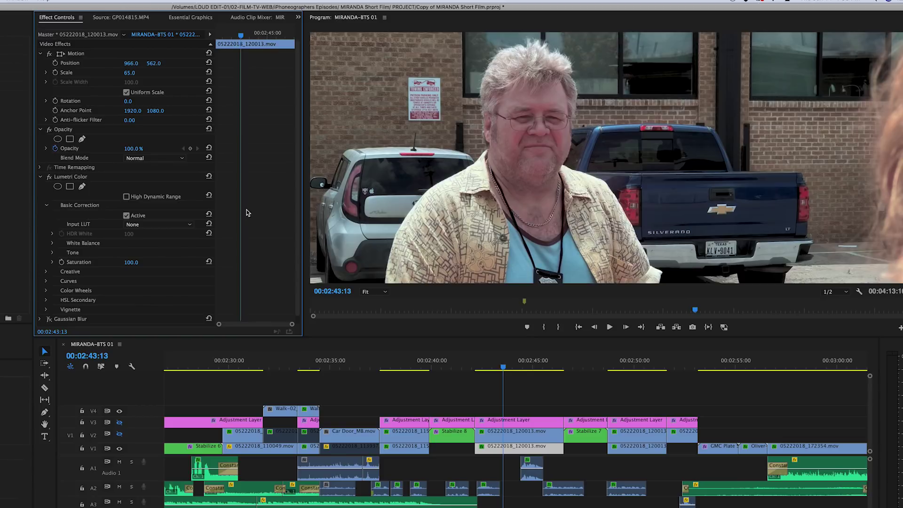
pyautogui.click(53, 244)
pyautogui.click(53, 244)
pyautogui.click(46, 271)
pyautogui.scroll(-5, 276, 204)
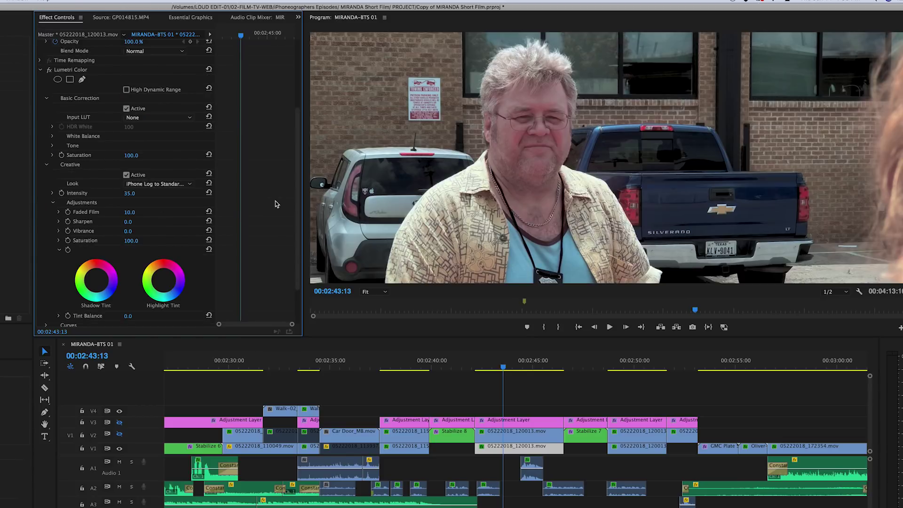
pyautogui.click(179, 193)
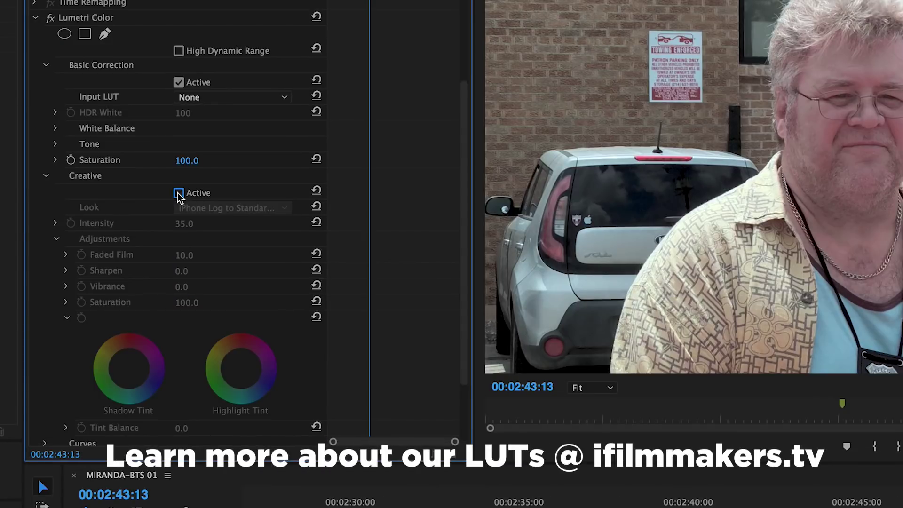
pyautogui.click(179, 193)
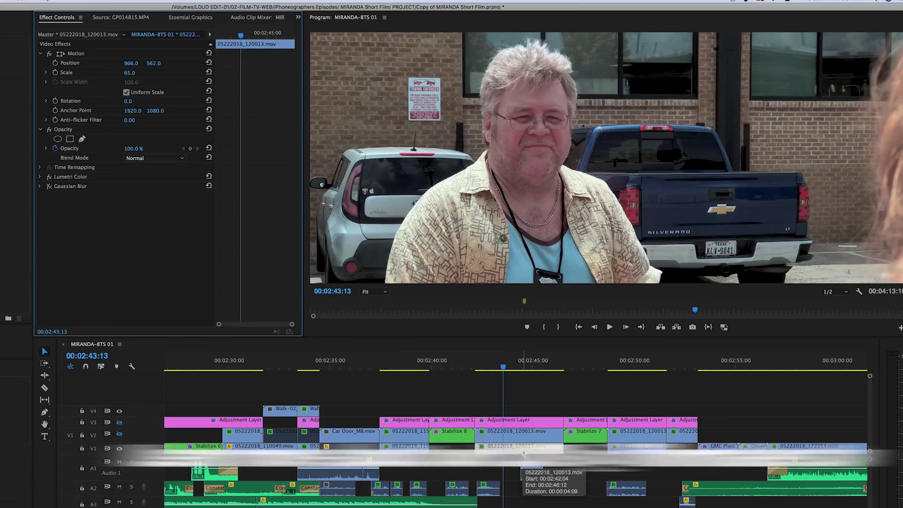
# Examine the Opacity mask settings of the duplicate 05222018_120013.mov clip on V2, above the V1 clip
pyautogui.click(522, 448)
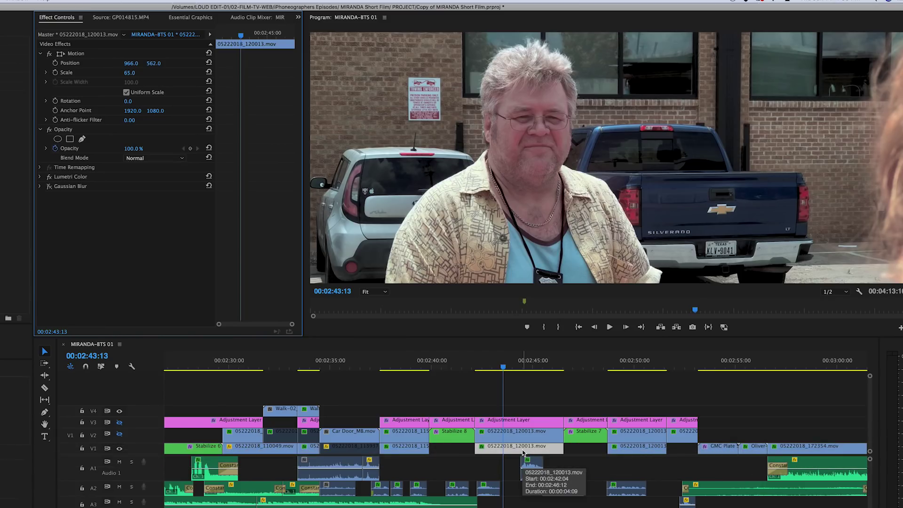
pyautogui.click(522, 450)
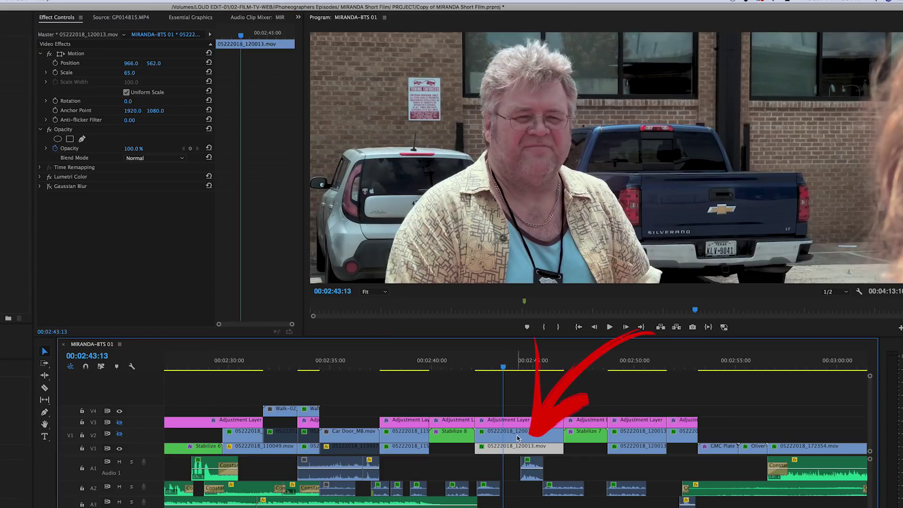
pyautogui.click(517, 438)
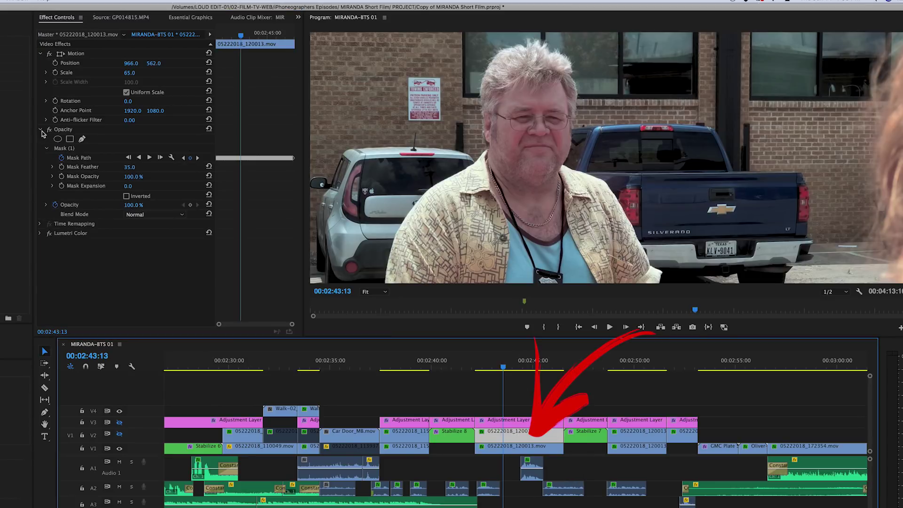
# Turn the Gaussian Blur effect of the V1 clip back on and show the masked V2 track over it
pyautogui.click(536, 451)
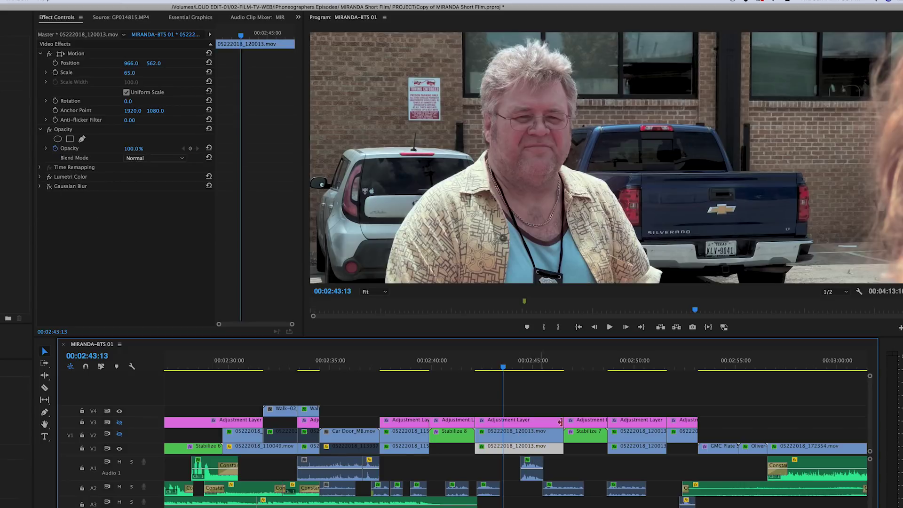
pyautogui.click(49, 187)
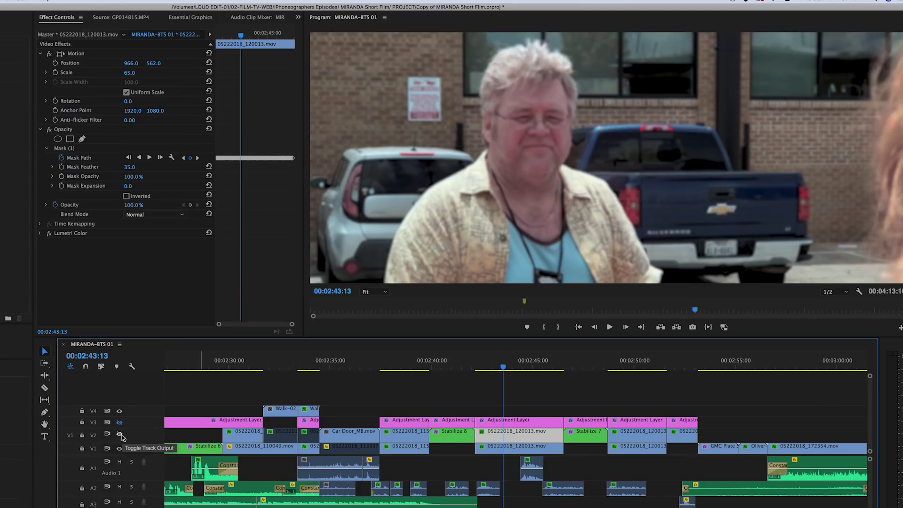
pyautogui.click(120, 435)
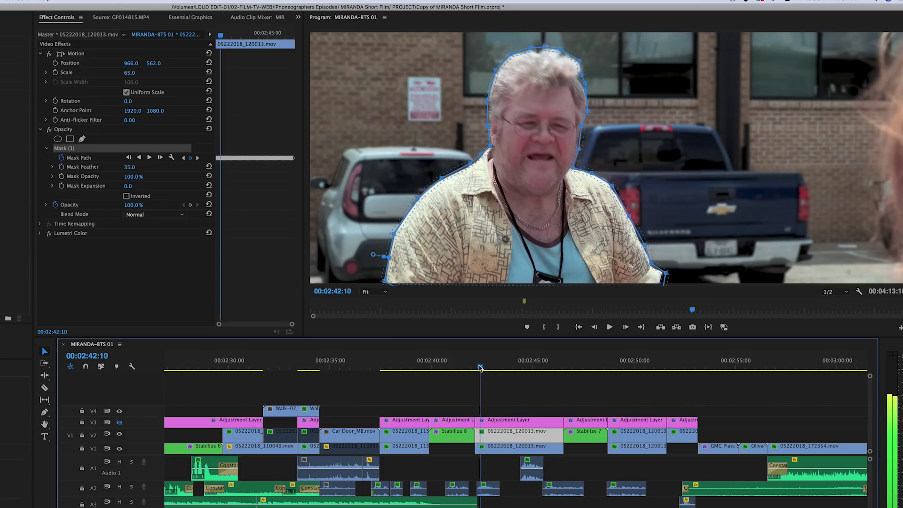
# Scrub through the V2 clip from its start to check how the opacity mask follows the man's outline
pyautogui.moveTo(480, 368)
pyautogui.mouseDown()
pyautogui.moveTo(558, 370)
pyautogui.moveTo(480, 369)
pyautogui.moveTo(494, 367)
pyautogui.mouseUp()
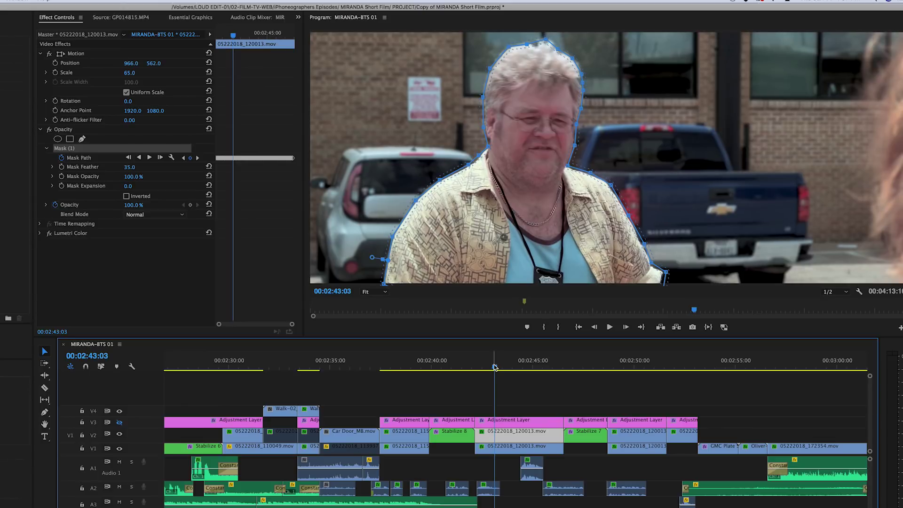
pyautogui.press('Up')
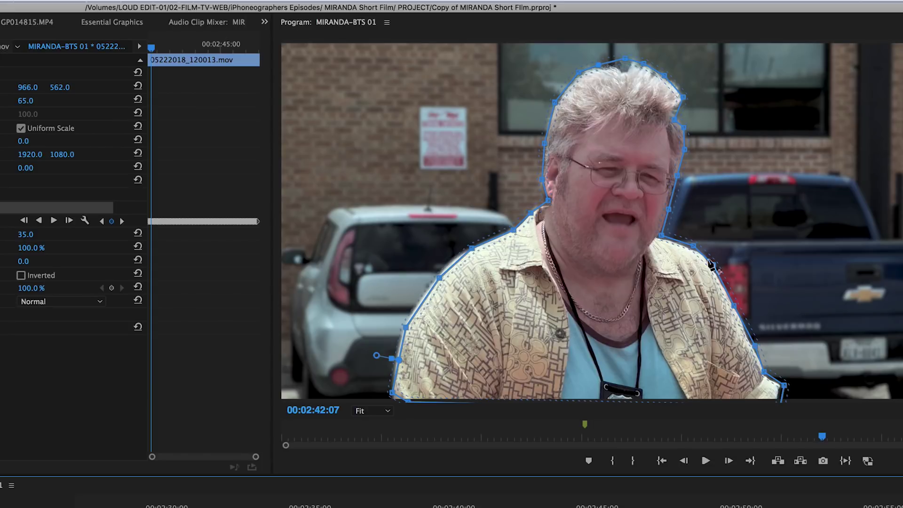
pyautogui.click(607, 507)
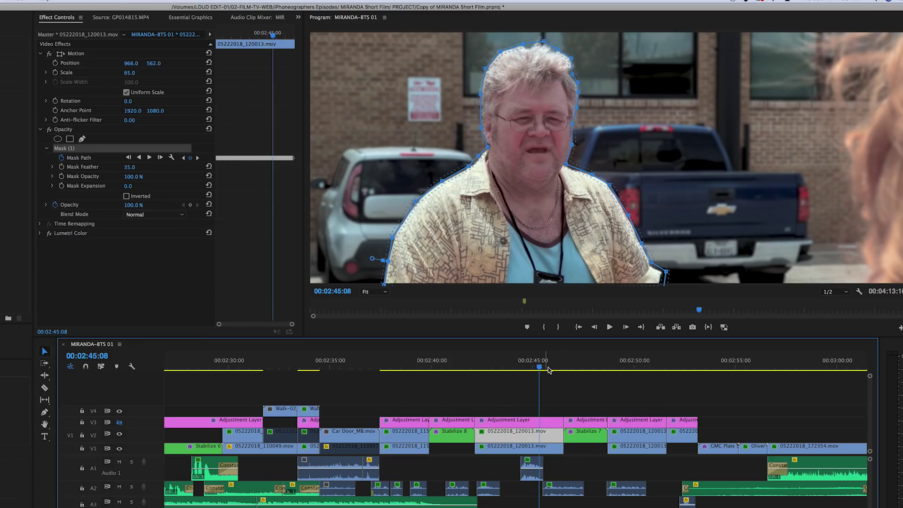
# Step backward frame by frame from near the end of the V2 clip to inspect the mask path around the man
pyautogui.moveTo(540, 369); pyautogui.dragTo(558, 369)
pyautogui.press('Left')
pyautogui.press('Left')
pyautogui.press('Left')
pyautogui.press('Left')
pyautogui.press('Left')
pyautogui.press('Left')
pyautogui.press('Left')
pyautogui.press('Left')
pyautogui.press('Left')
pyautogui.press('Left')
pyautogui.press('Left')
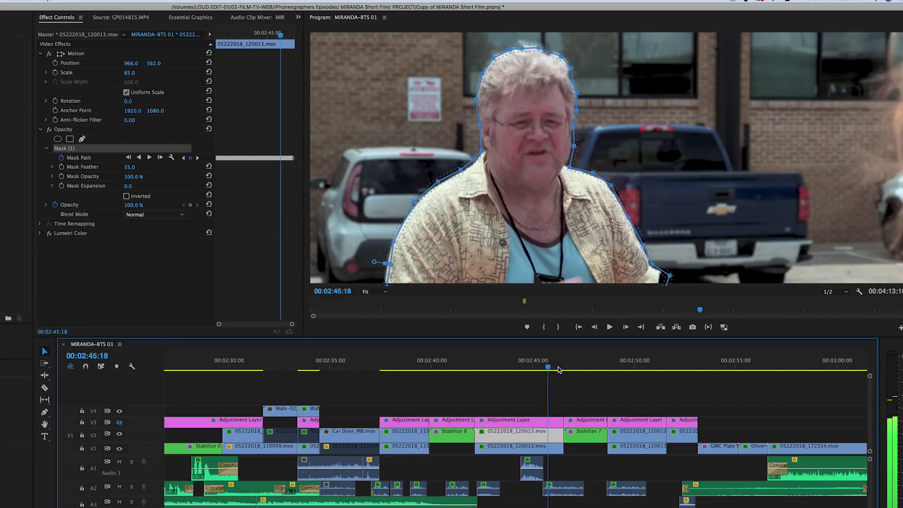
pyautogui.press('Left')
pyautogui.press('Left')
pyautogui.press('Left')
pyautogui.press('Left')
pyautogui.press('Left')
pyautogui.press('Left')
pyautogui.press('Left')
pyautogui.press('Left')
pyautogui.press('Left')
pyautogui.press('Left')
pyautogui.press('Left')
pyautogui.press('Left')
pyautogui.press('Left')
pyautogui.press('Left')
pyautogui.press('Left')
pyautogui.press('Left')
pyautogui.press('Left')
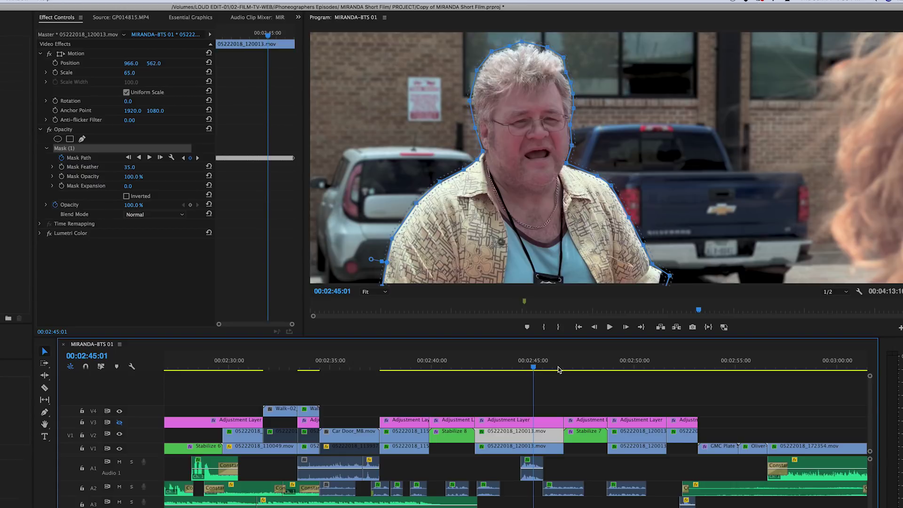
pyautogui.click(546, 420)
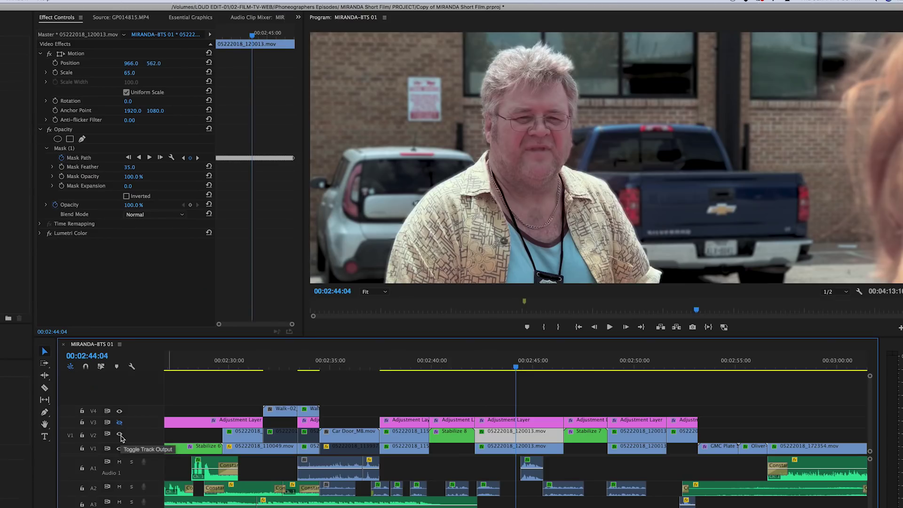
# Select Mask (1) of the V2 clip and hide the V1 track so only the masked cutout of the man shows
pyautogui.click(70, 149)
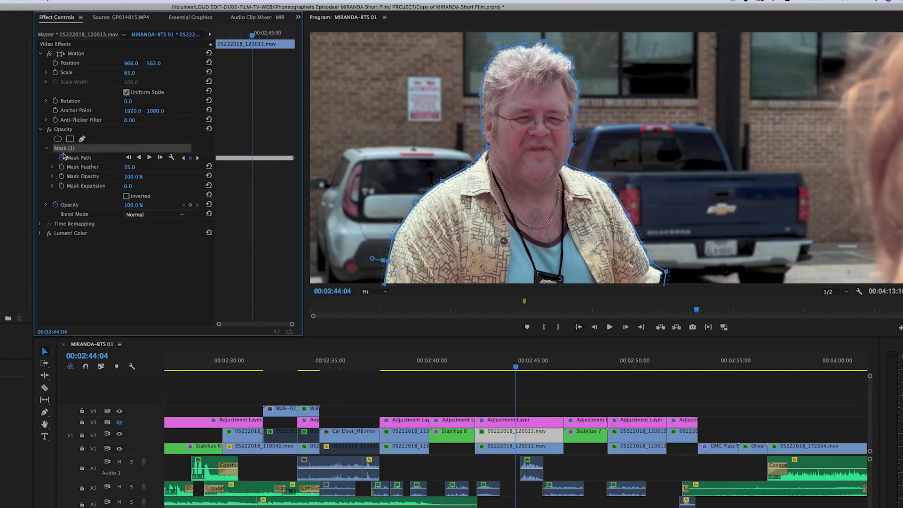
pyautogui.scroll(1, 120, 450)
pyautogui.click(120, 446)
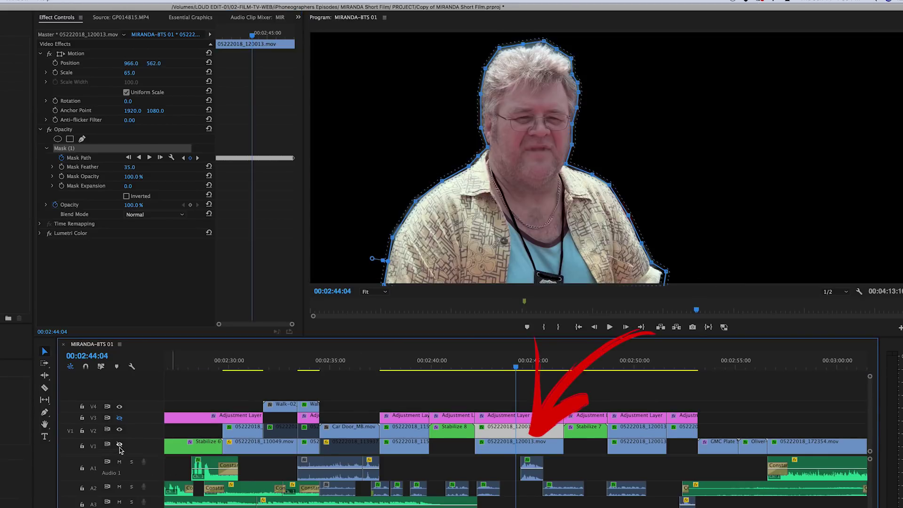
# Scrub back and forth through the isolated V2 clip to check how the mask follows the man, and show the V1 track again
pyautogui.click(537, 365)
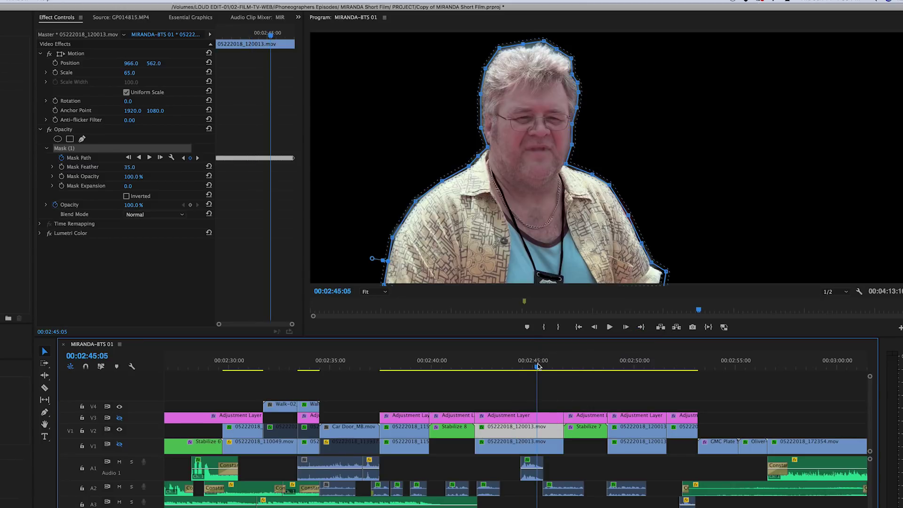
pyautogui.click(554, 366)
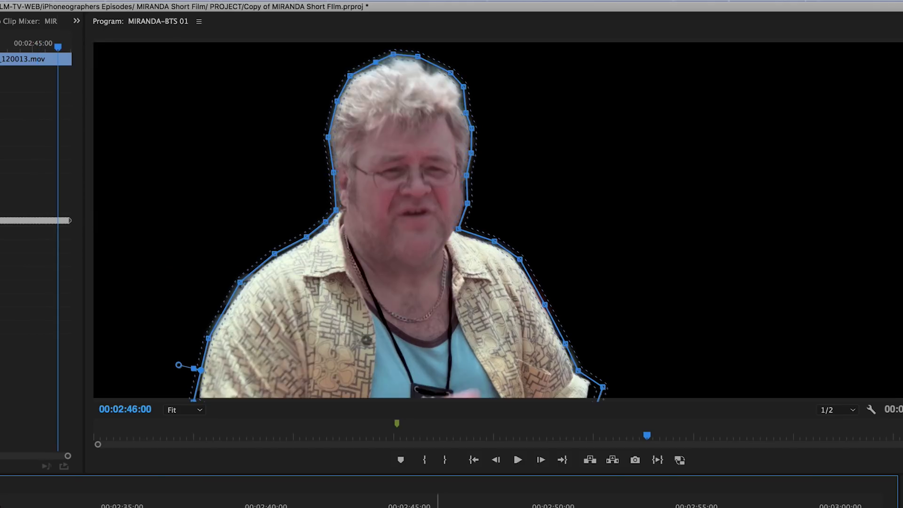
pyautogui.click(379, 506)
pyautogui.click(347, 506)
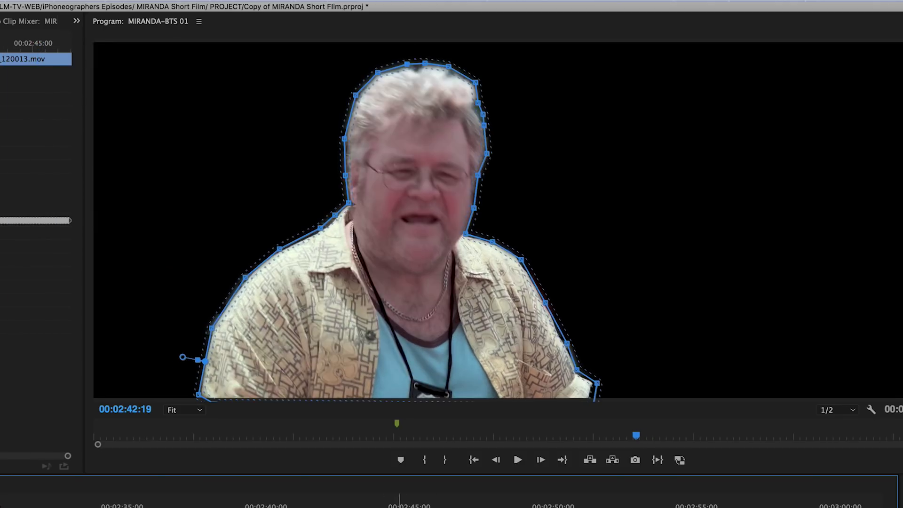
pyautogui.click(400, 506)
pyautogui.click(433, 506)
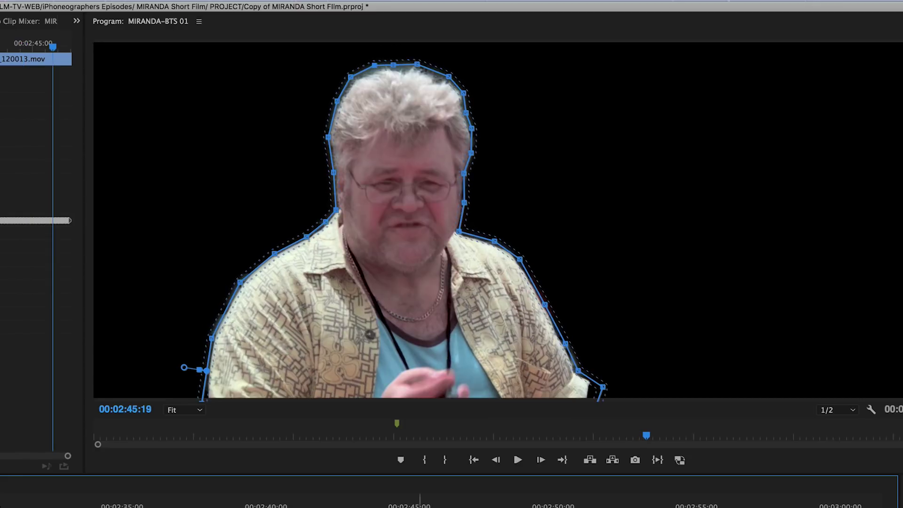
pyautogui.click(407, 506)
pyautogui.click(368, 506)
pyautogui.click(357, 506)
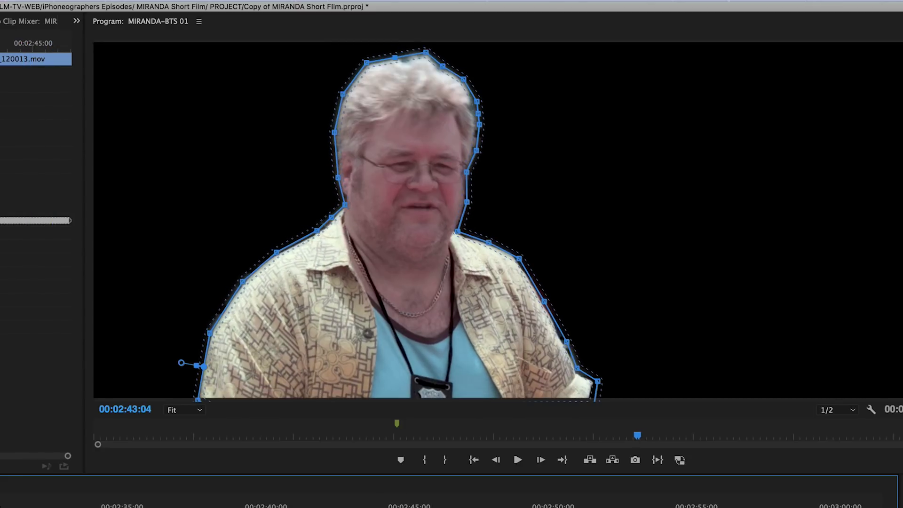
pyautogui.click(344, 506)
pyautogui.click(404, 506)
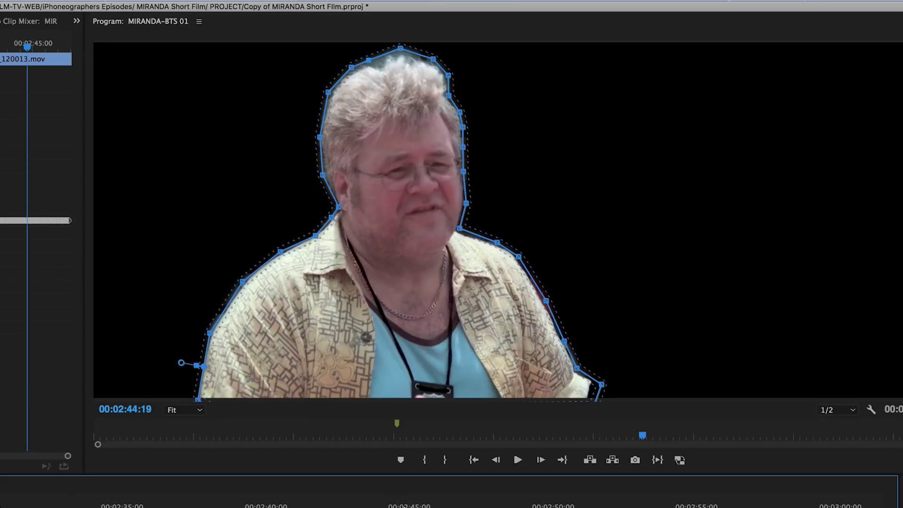
pyautogui.click(450, 506)
pyautogui.click(344, 506)
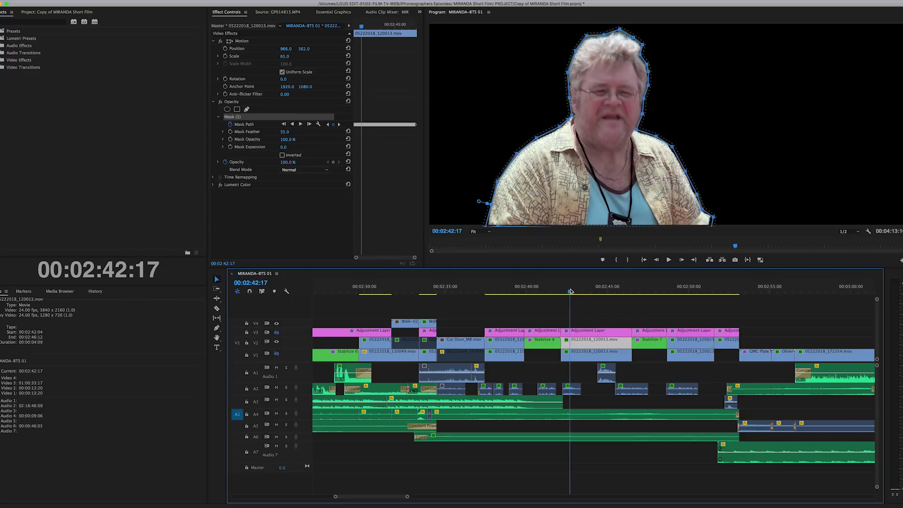
pyautogui.moveTo(571, 291); pyautogui.dragTo(621, 290)
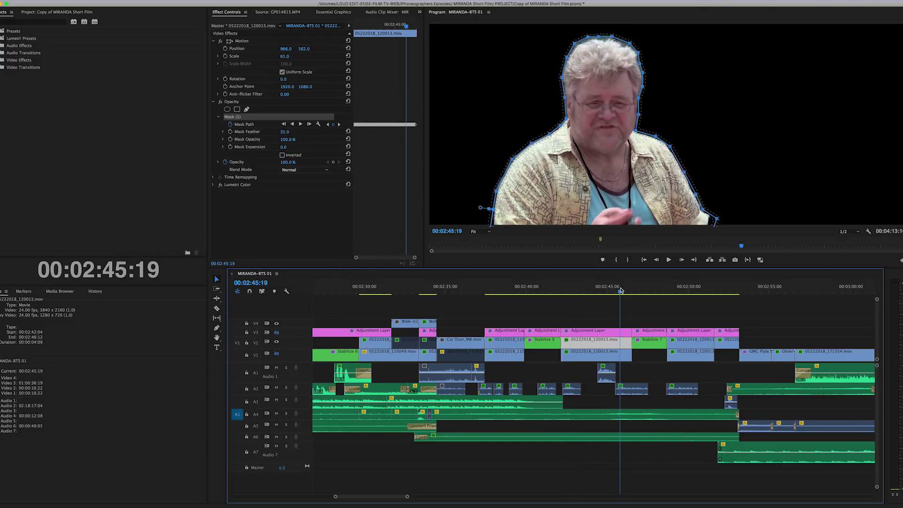
pyautogui.click(277, 354)
# Select the 05222018_120013.mov clip on V2 near 00:02:50 and reveal its Opacity mask settings
pyautogui.click(679, 291)
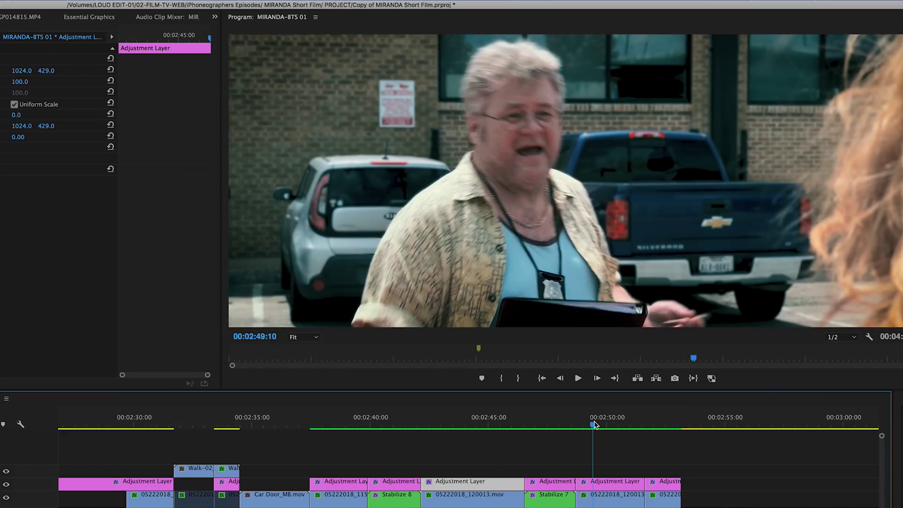
pyautogui.moveTo(595, 425); pyautogui.dragTo(604, 425)
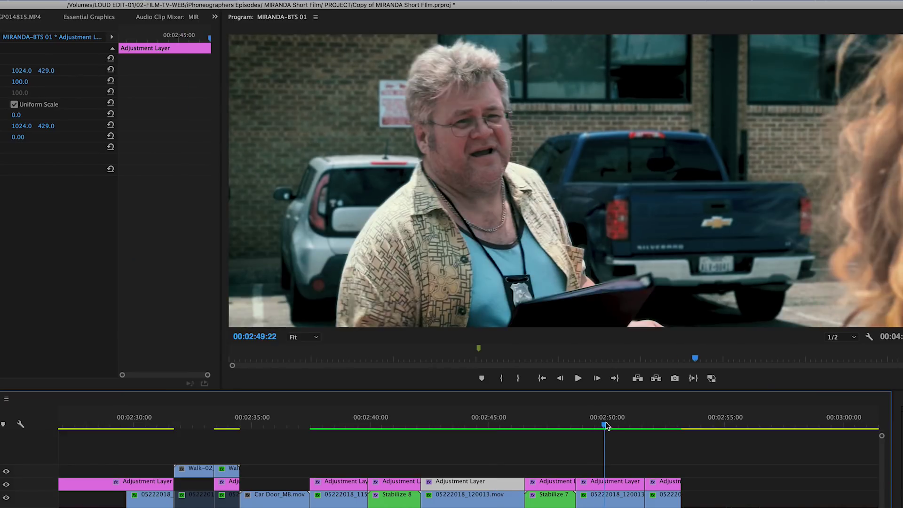
pyautogui.click(614, 503)
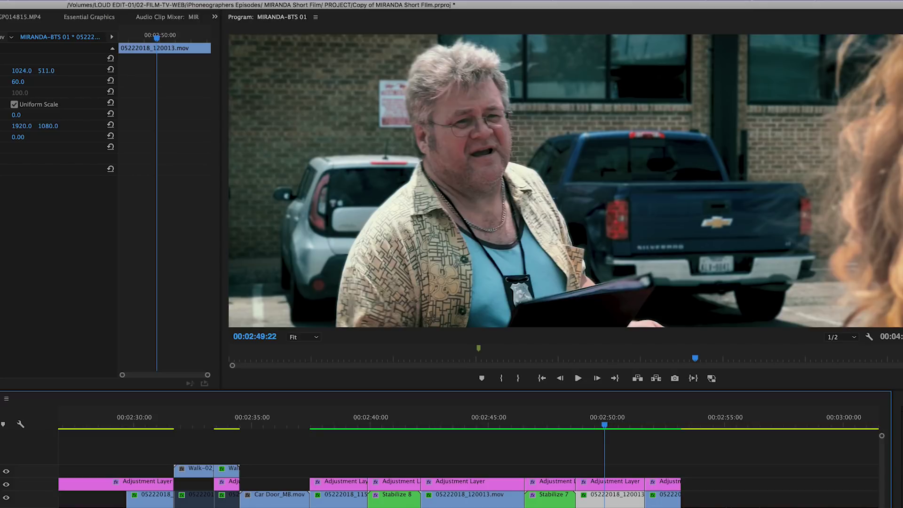
pyautogui.click(1, 168)
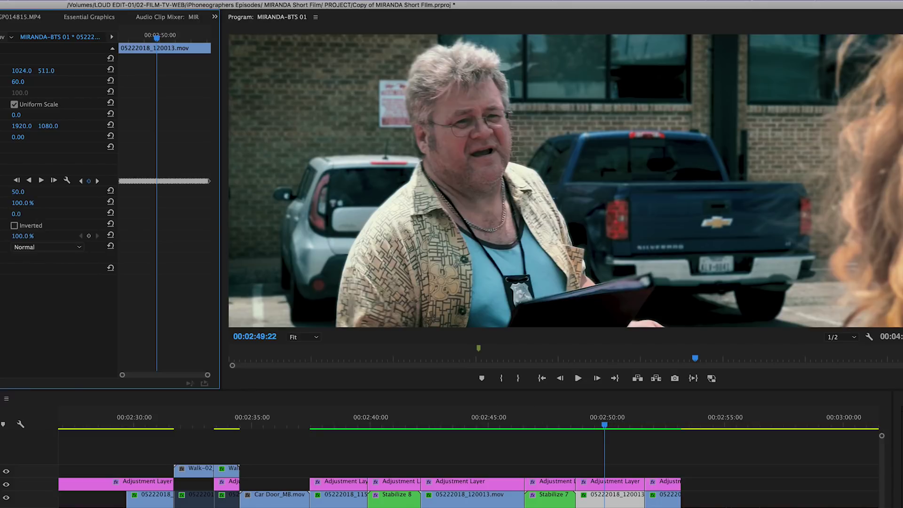
# Return to the start of this V2 clip and step forward frame by frame to 00:02:50:15, inspecting the mask path around the man
pyautogui.click(583, 426)
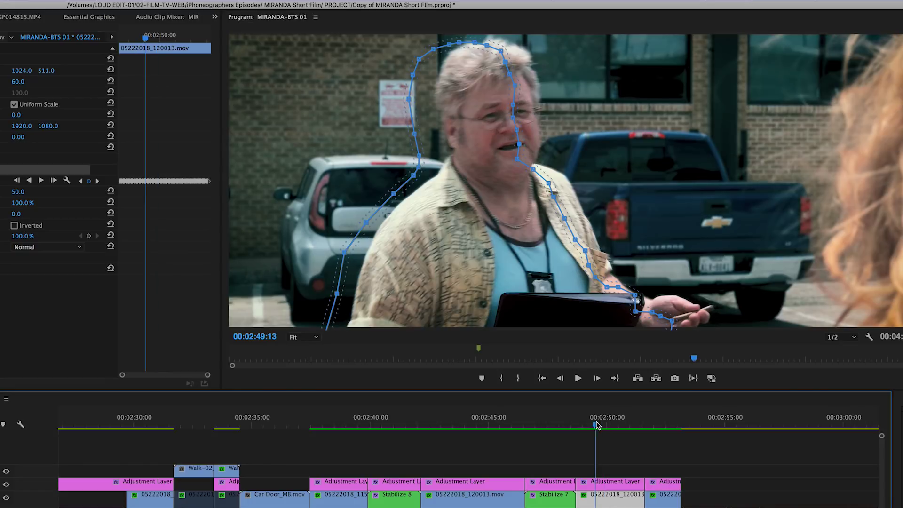
pyautogui.press('Left')
pyautogui.press('Left')
pyautogui.press('Left')
pyautogui.press('Left')
pyautogui.press('Left')
pyautogui.press('Left')
pyautogui.press('Left')
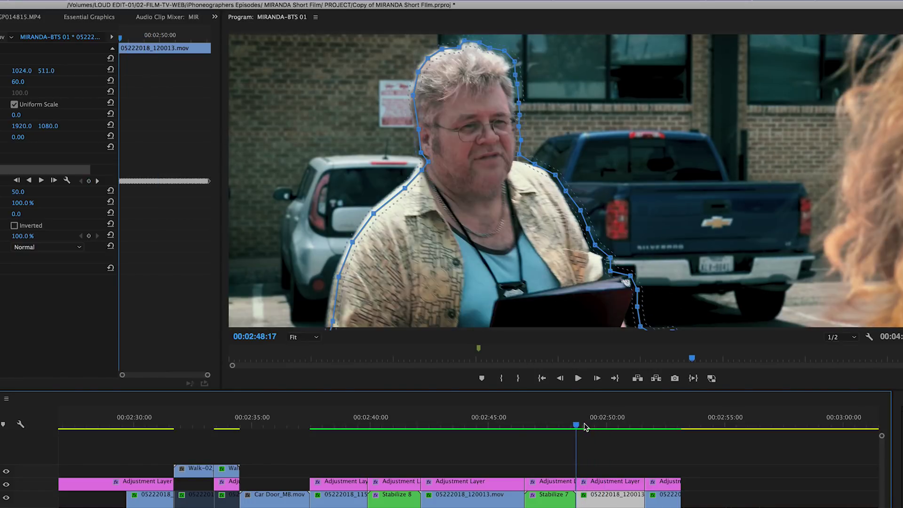
pyautogui.press('Right')
pyautogui.press('Right')
pyautogui.press('Right')
pyautogui.press('Right')
pyautogui.press('Right')
pyautogui.press('Right')
pyautogui.press('Right')
pyautogui.press('Right')
pyautogui.press('Right')
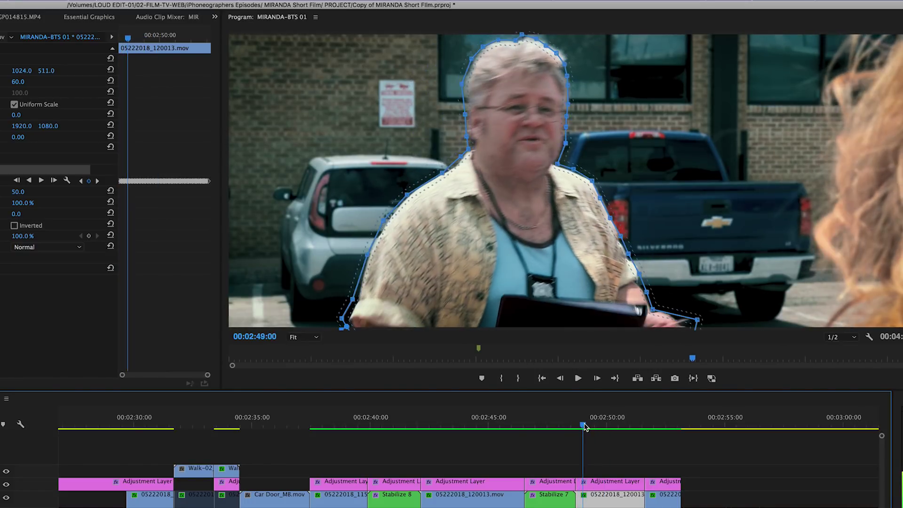
pyautogui.press('Right')
pyautogui.press('Right')
pyautogui.press('Right')
pyautogui.press('Right')
pyautogui.press('Right')
pyautogui.press('Right')
pyautogui.press('Right')
pyautogui.press('Right')
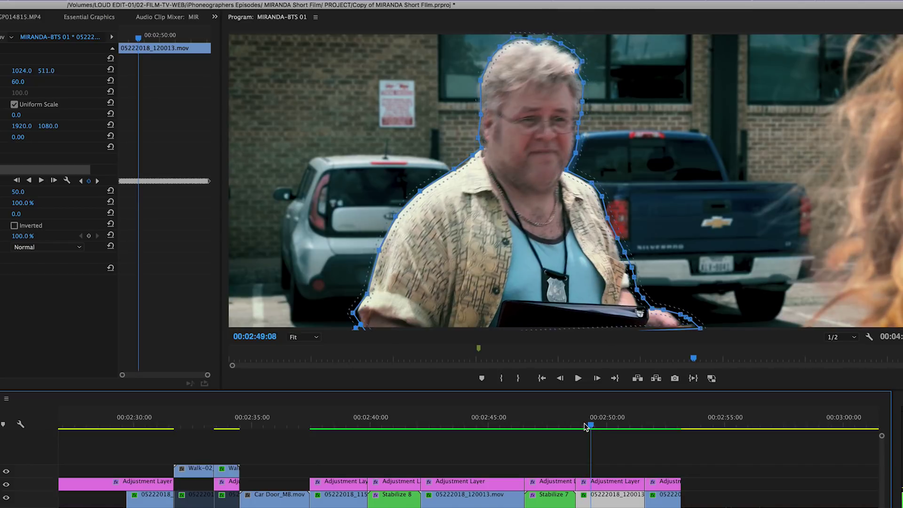
pyautogui.press('Right')
pyautogui.press('Right')
pyautogui.press('Right')
pyautogui.press('Right')
pyautogui.press('Right')
pyautogui.press('Right')
pyautogui.press('Right')
pyautogui.press('Right')
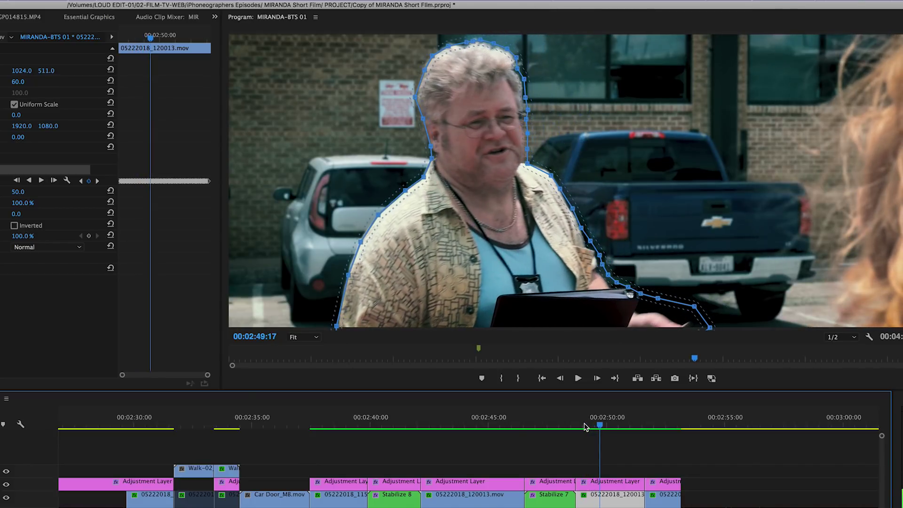
pyautogui.press('Right')
pyautogui.press('Right')
pyautogui.press('Right')
pyautogui.press('Right')
pyautogui.press('Right')
pyautogui.press('Right')
pyautogui.press('Right')
pyautogui.press('Right')
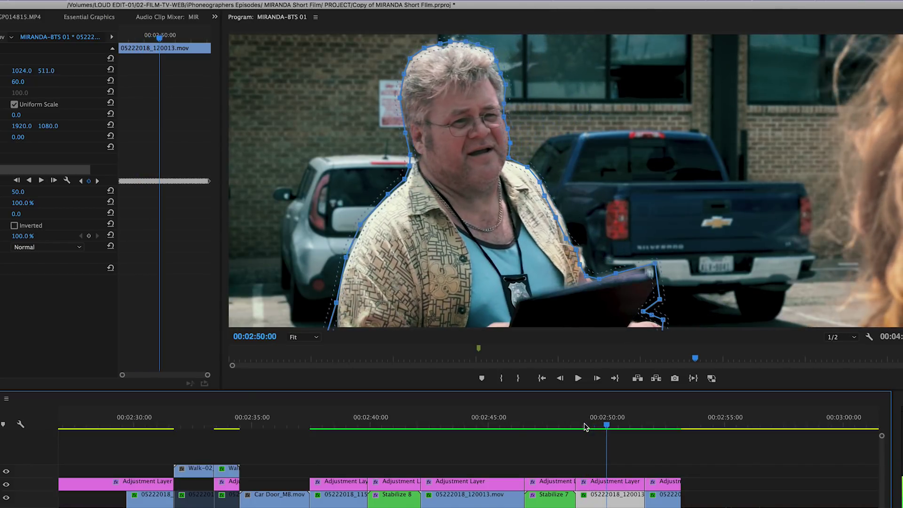
pyautogui.press('Right')
pyautogui.press('Right')
pyautogui.press('Right')
pyautogui.press('Right')
pyautogui.press('Right')
pyautogui.press('Right')
pyautogui.press('Right')
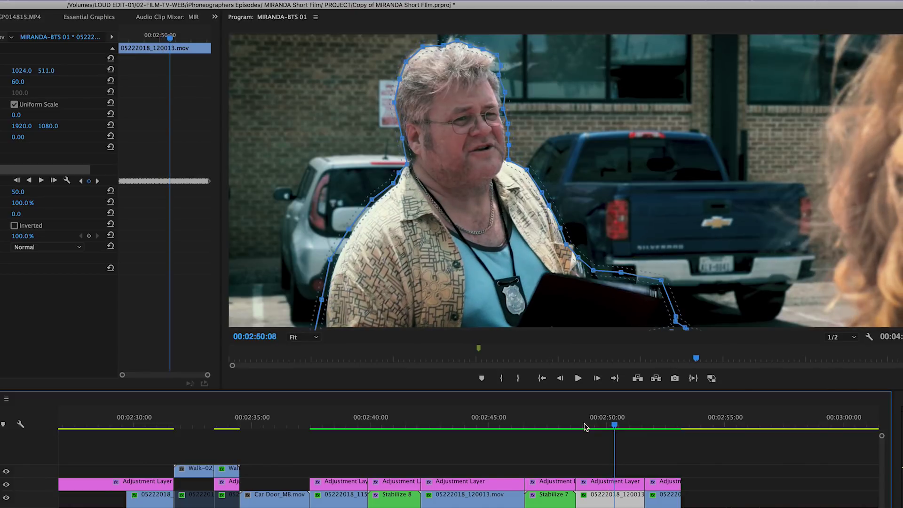
pyautogui.press('Right')
pyautogui.press('Right')
pyautogui.press('Right')
pyautogui.press('Right')
pyautogui.press('Right')
pyautogui.press('Right')
pyautogui.press('Right')
pyautogui.press('Right')
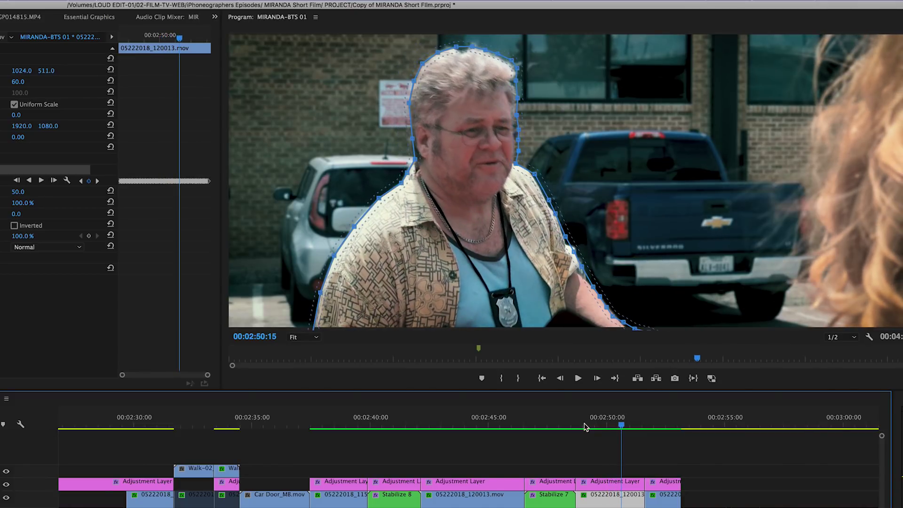
# Step back and forth between 00:02:50:17 and 00:02:51:03 to inspect the mask on the motion-blurred frames where the man lowers his head
pyautogui.press('Right')
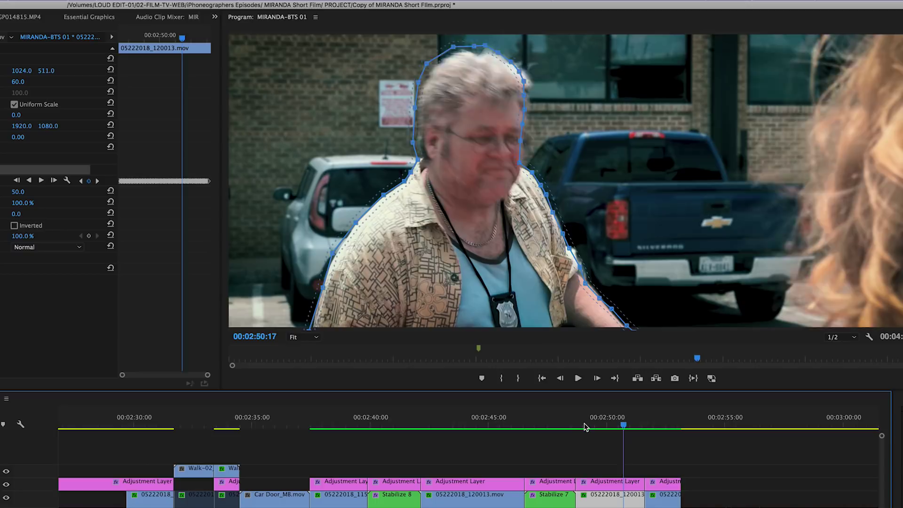
pyautogui.press('Right')
pyautogui.press('Right')
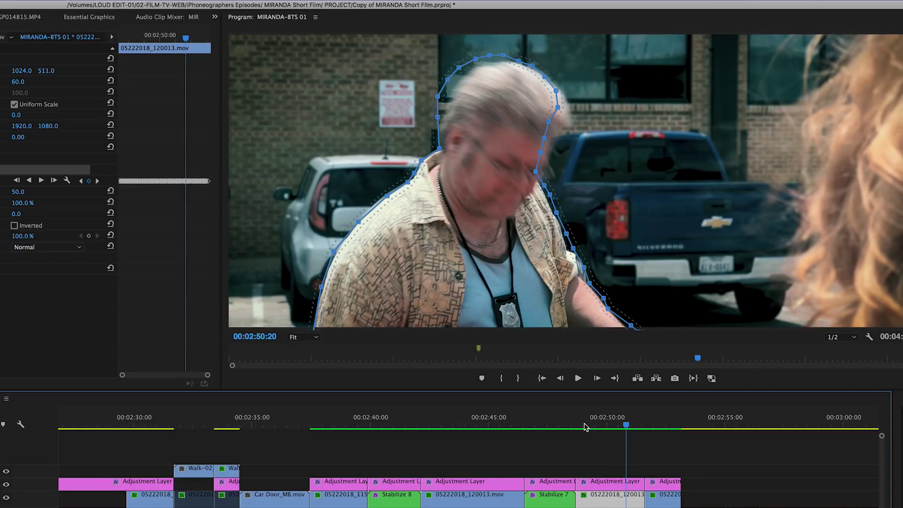
pyautogui.press('Right')
pyautogui.press('Right')
pyautogui.press('Right')
pyautogui.press('Right')
pyautogui.press('Right')
pyautogui.press('Right')
pyautogui.press('Right')
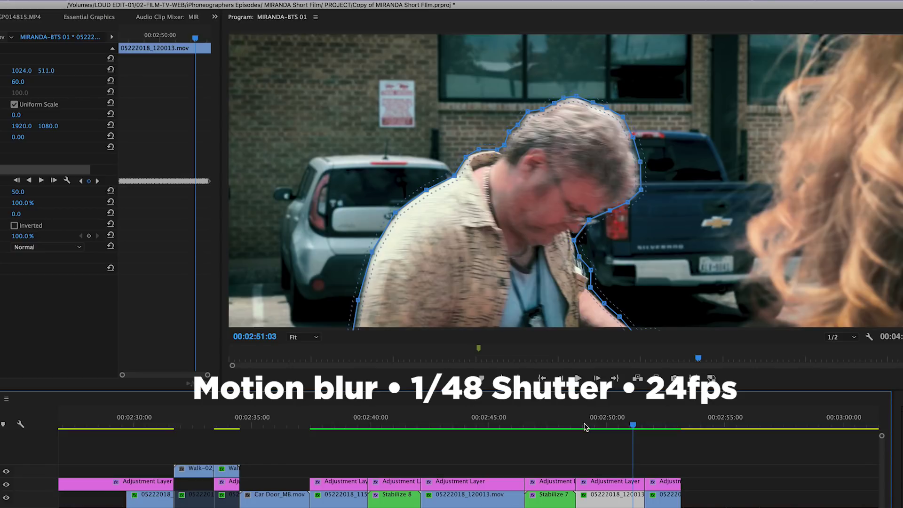
pyautogui.press('Left')
pyautogui.press('Left')
pyautogui.press('Left')
pyautogui.press('Left')
pyautogui.press('Left')
pyautogui.press('Left')
pyautogui.press('Left')
pyautogui.press('Left')
pyautogui.press('Left')
pyautogui.press('Left')
pyautogui.press('Left')
pyautogui.press('Left')
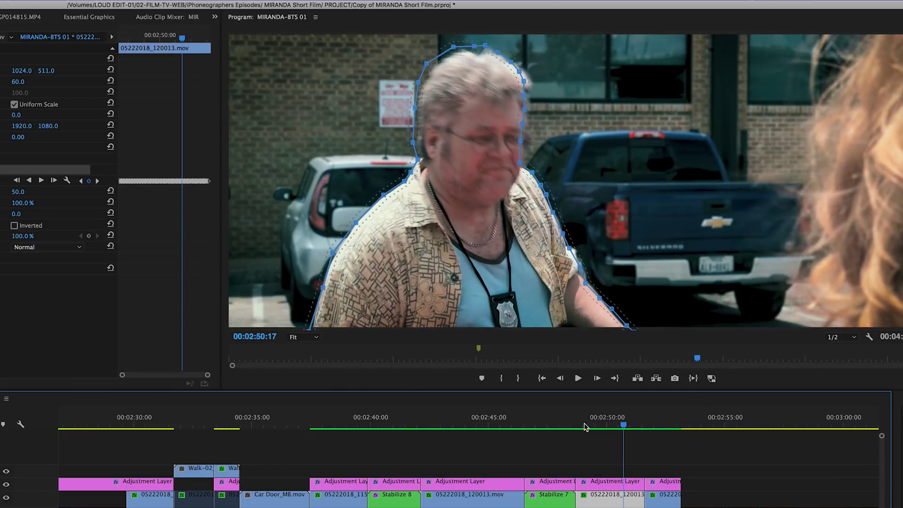
pyautogui.press('Right')
pyautogui.press('Right')
pyautogui.press('Right')
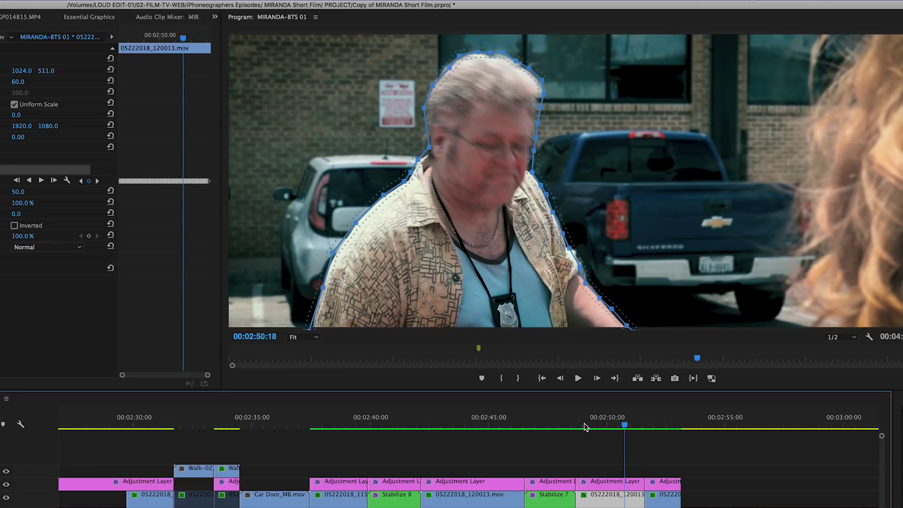
pyautogui.press('Right')
pyautogui.press('Right')
pyautogui.press('Right')
pyautogui.press('Right')
pyautogui.press('Right')
pyautogui.press('Right')
pyautogui.press('Right')
pyautogui.press('Right')
pyautogui.press('Right')
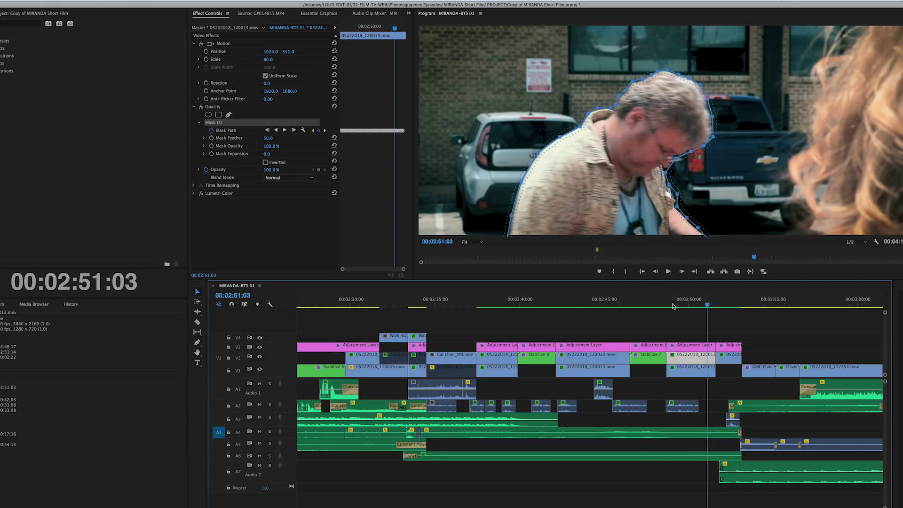
# Step backward frame by frame from about 00:02:50:14 to check the mask path around the man and his folder
pyautogui.click(698, 301)
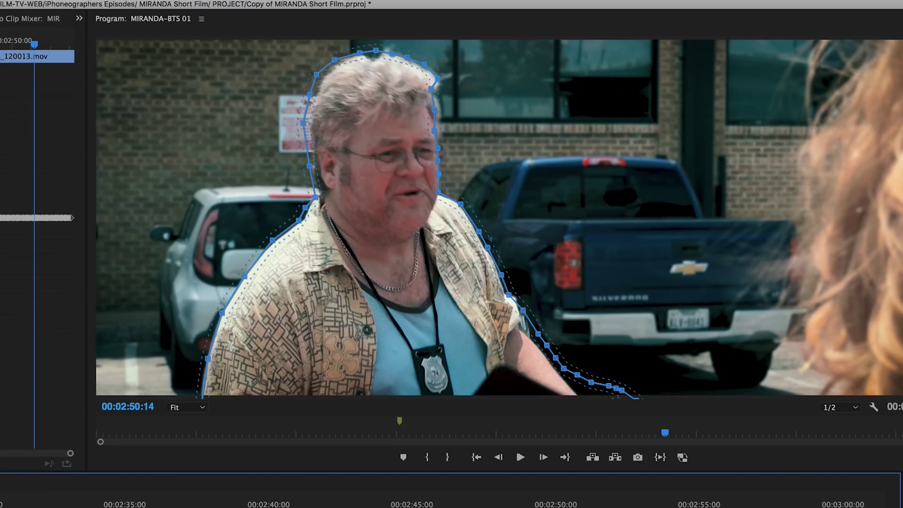
pyautogui.press('Left')
pyautogui.press('Left')
pyautogui.press('Left')
pyautogui.press('Left')
pyautogui.press('Left')
pyautogui.press('Left')
pyautogui.press('Left')
pyautogui.press('Left')
pyautogui.press('Left')
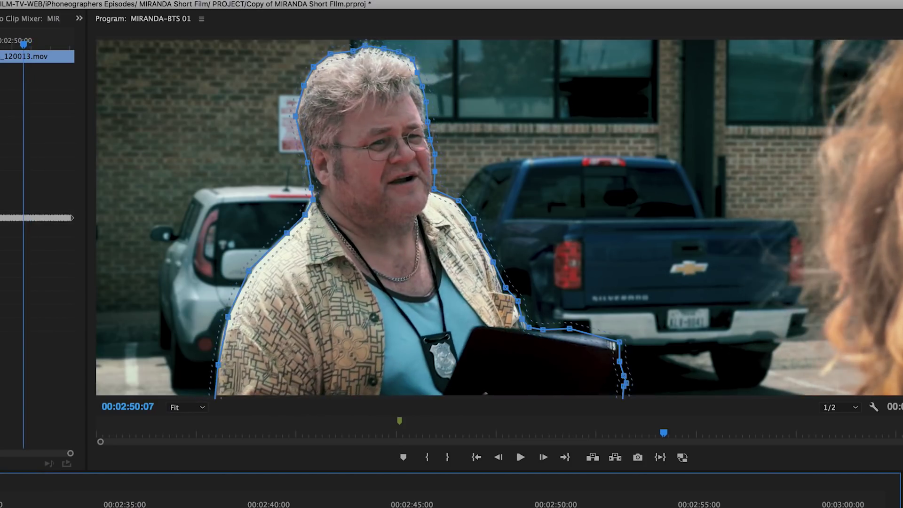
pyautogui.press('Left')
pyautogui.press('Left')
pyautogui.press('Left')
pyautogui.press('Left')
pyautogui.press('Left')
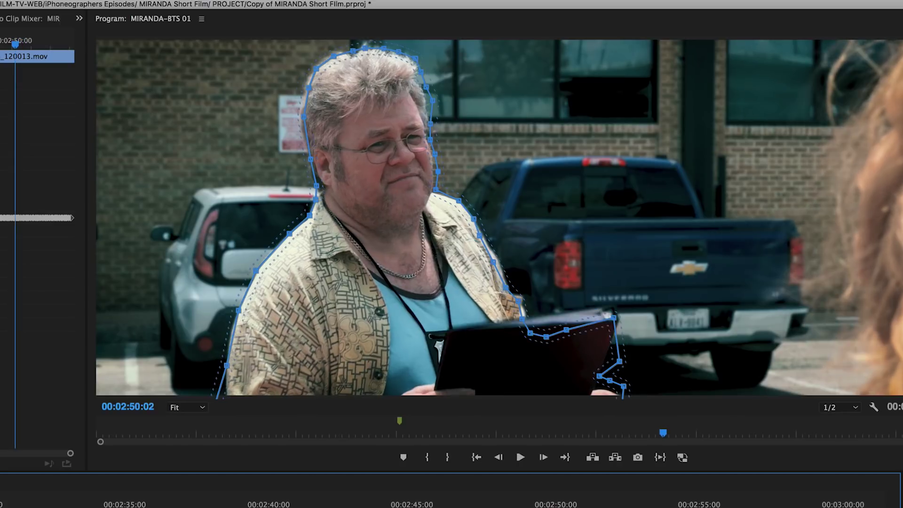
pyautogui.press('Left')
pyautogui.press('Left')
pyautogui.press('Left')
pyautogui.press('Left')
pyautogui.press('Left')
pyautogui.press('Left')
pyautogui.press('Left')
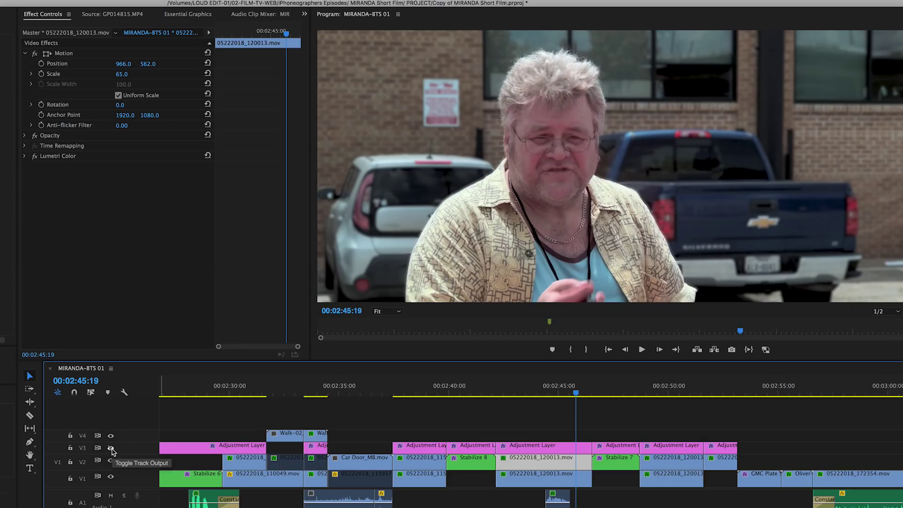
# Turn the V3 adjustment layer track on and view the graded shot at 00:02:44:08
pyautogui.click(111, 449)
pyautogui.click(544, 392)
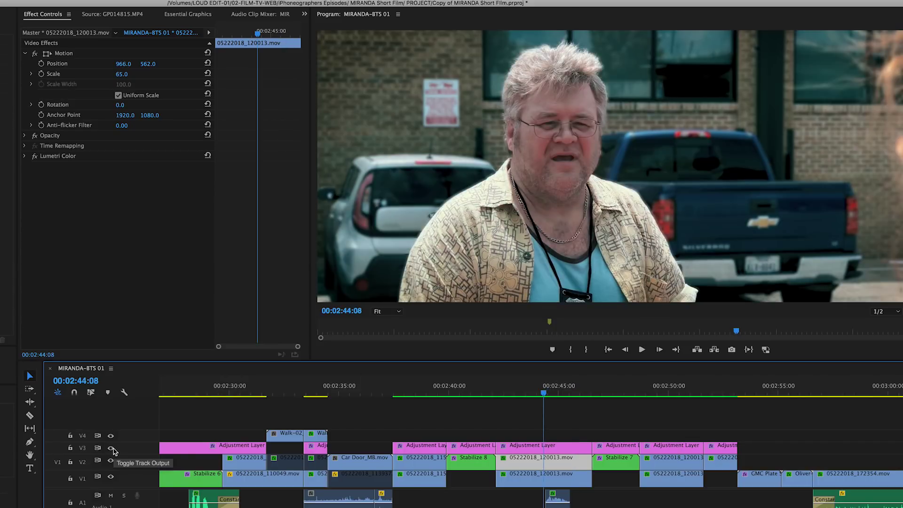
# Examine the Lumetri Color sections of the adjustment layer above the 05222018_120013.mov clip, from Basic Correction and the Creative look to Vignette
pyautogui.press('d')
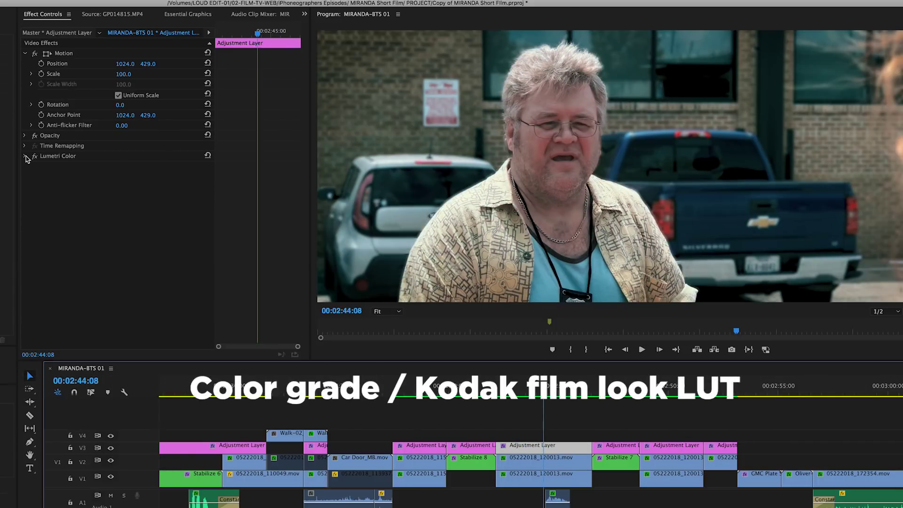
pyautogui.click(25, 157)
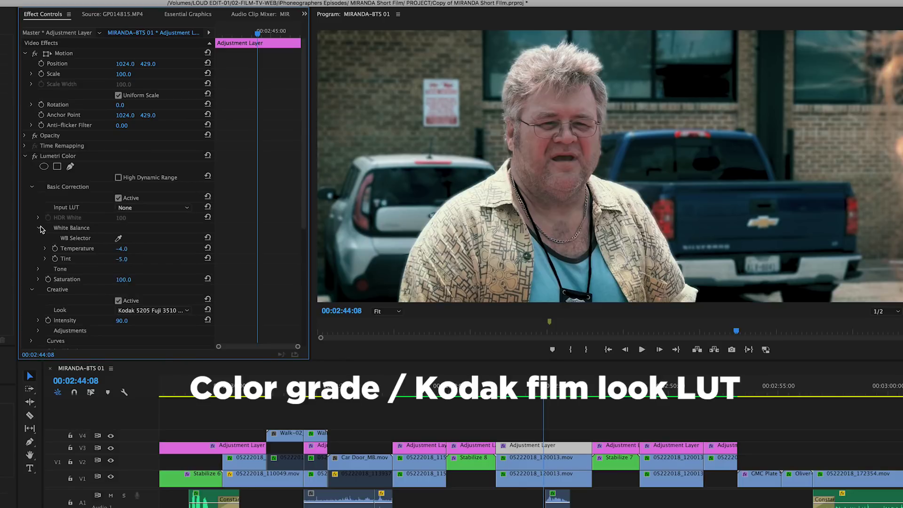
pyautogui.click(39, 228)
pyautogui.click(32, 187)
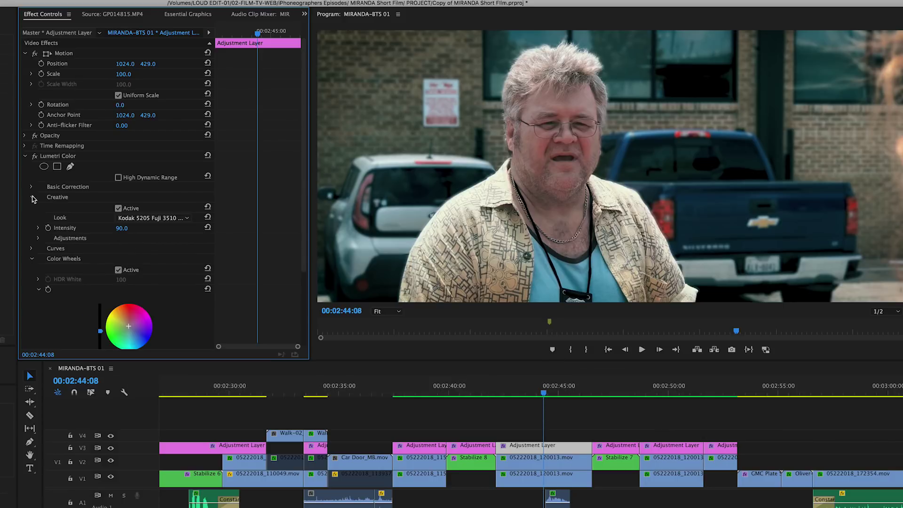
pyautogui.click(32, 197)
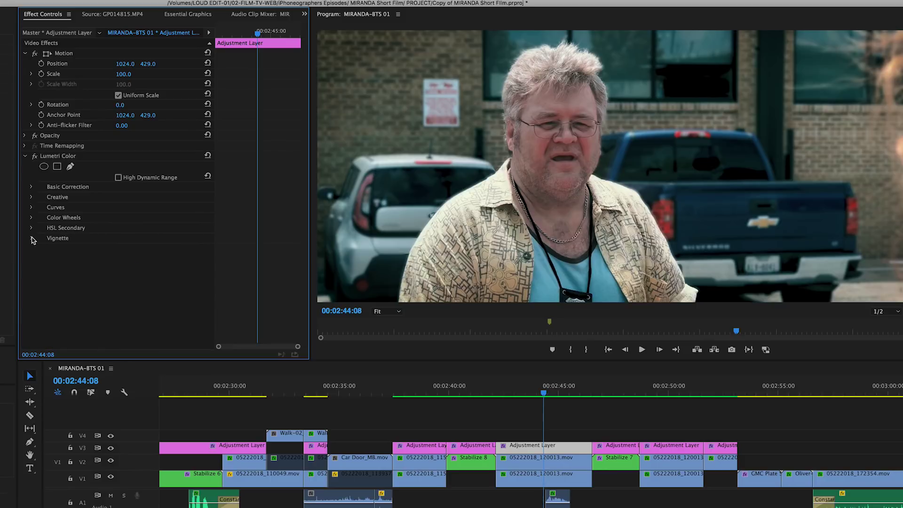
pyautogui.click(38, 239)
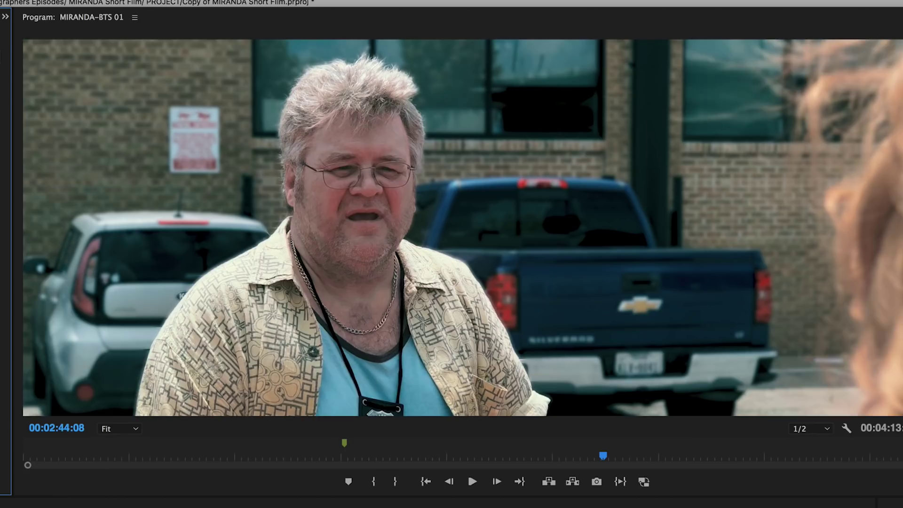